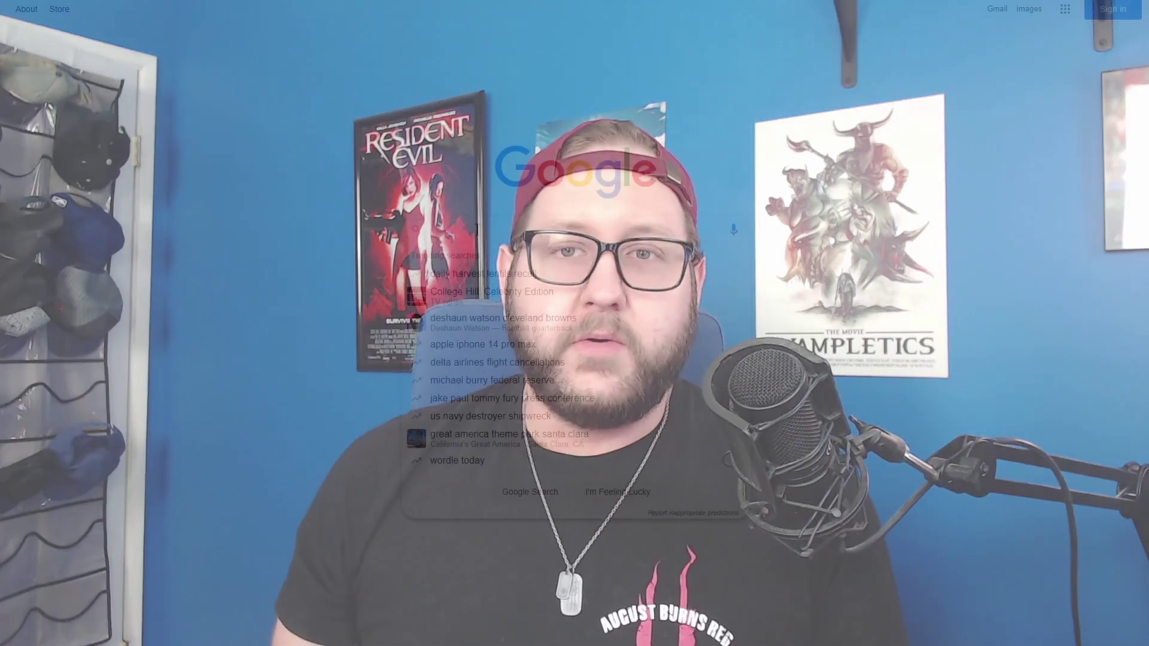
type("meedia")
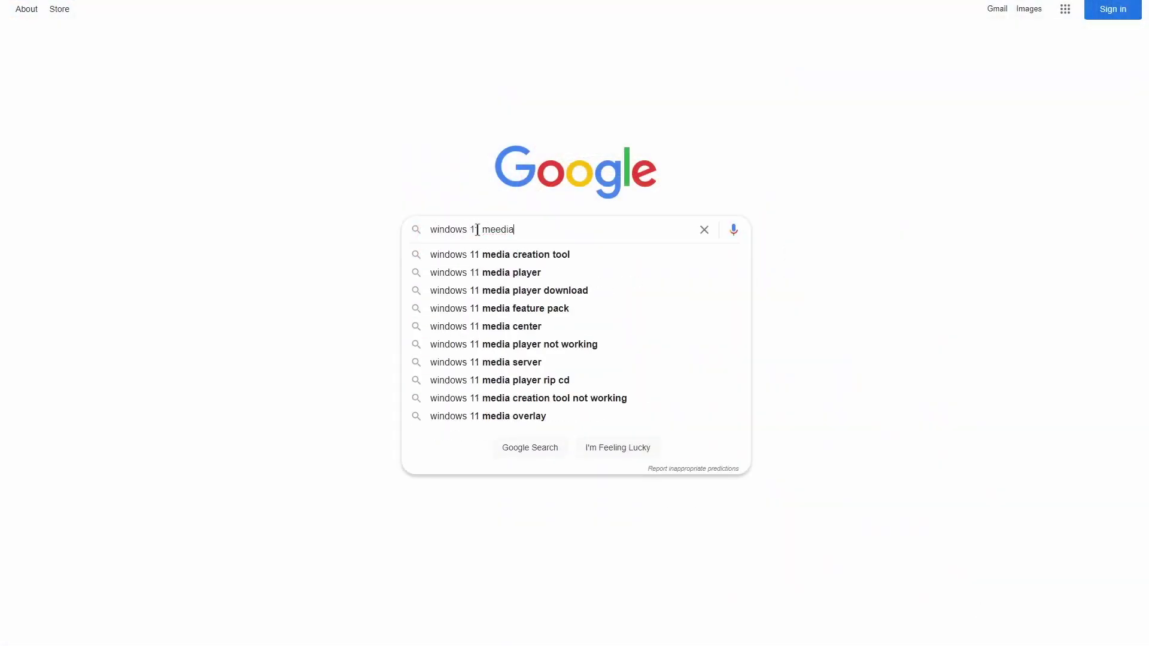
Correct the typo and search Google for 'windows 11 media creation tool'.
key("BackSpace")
key("BackSpace")
key("BackSpace")
type("dia creation tool")
key("Return")
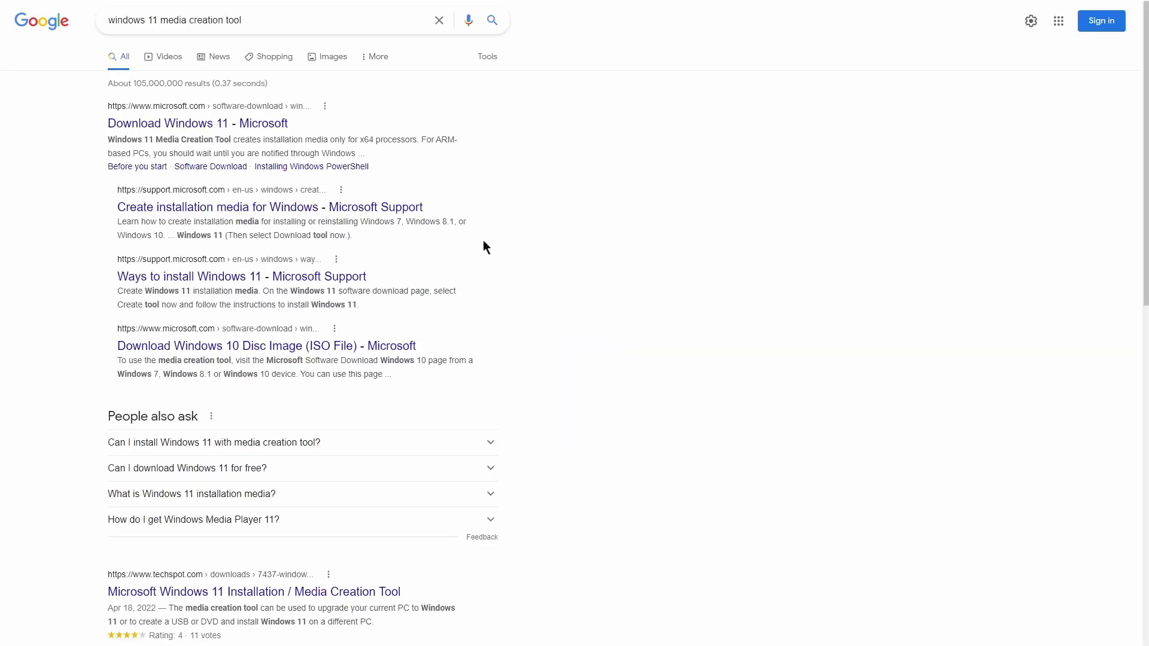
From Microsoft's Download Windows 11 page, download and run the installation media tool.
left_click(169, 126)
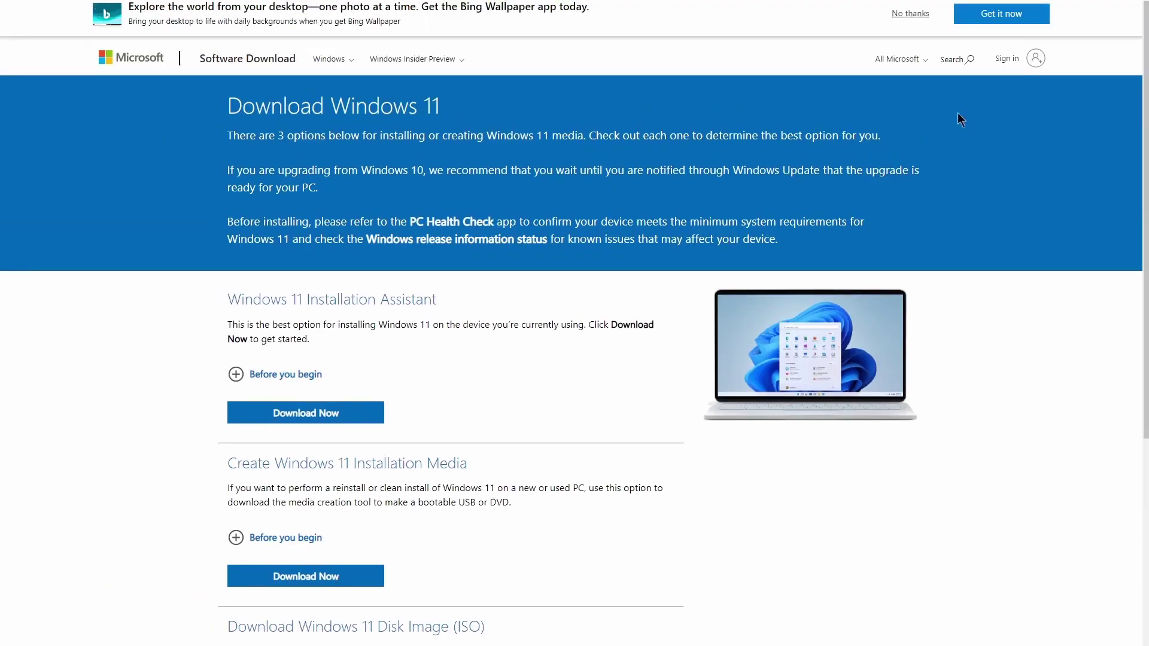
left_click(911, 12)
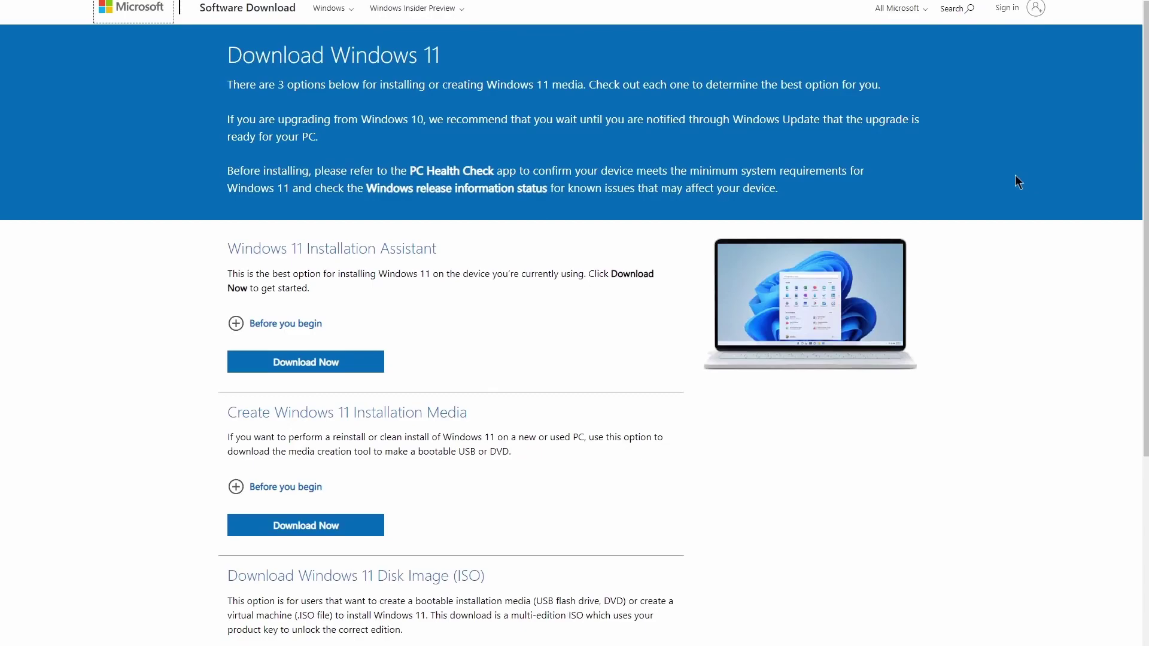
scroll(584, 261, "down", 3)
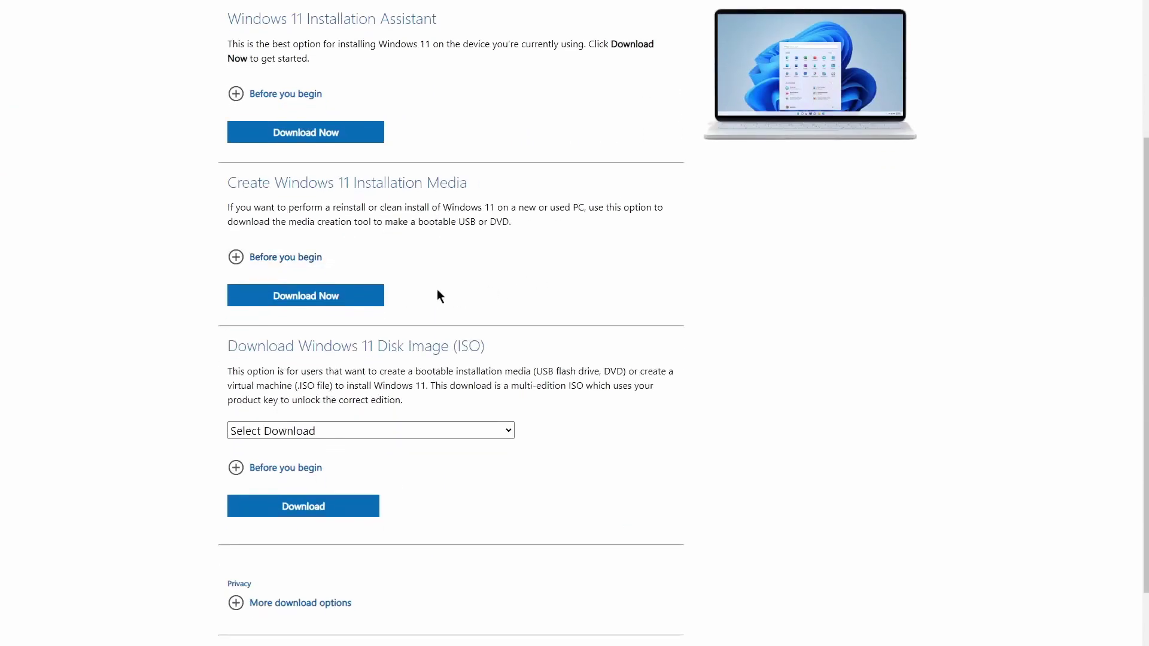
left_click(302, 306)
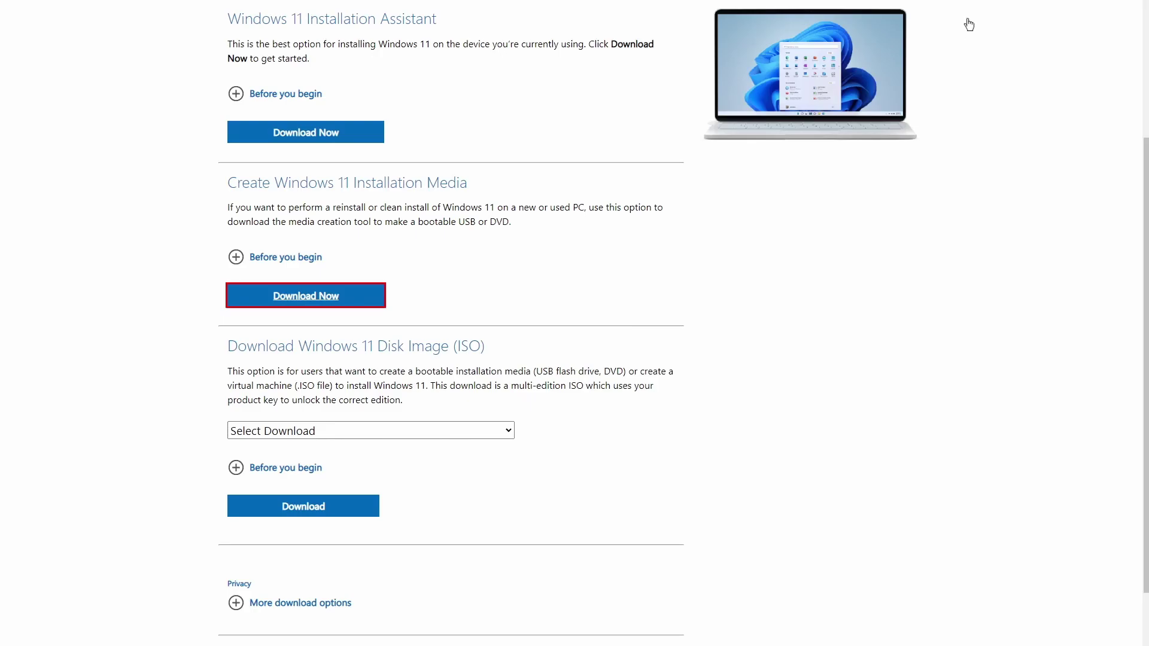
left_click(1010, 179)
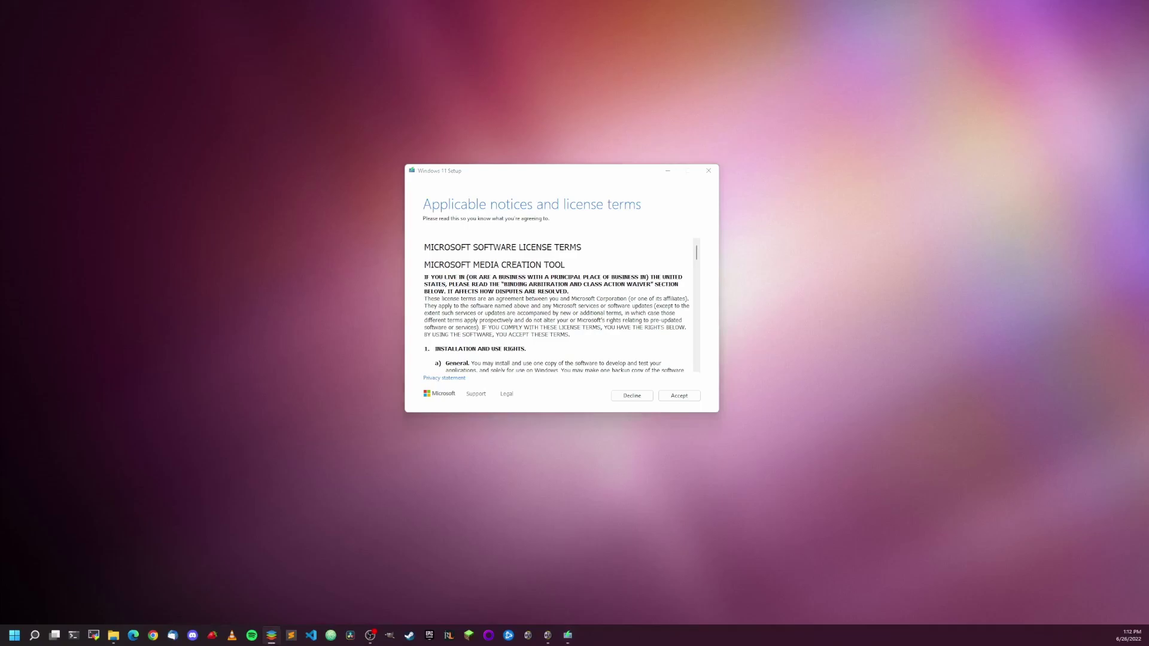
Accept the license and keep Windows 11 edition with the recommended options for this PC.
left_click(680, 396)
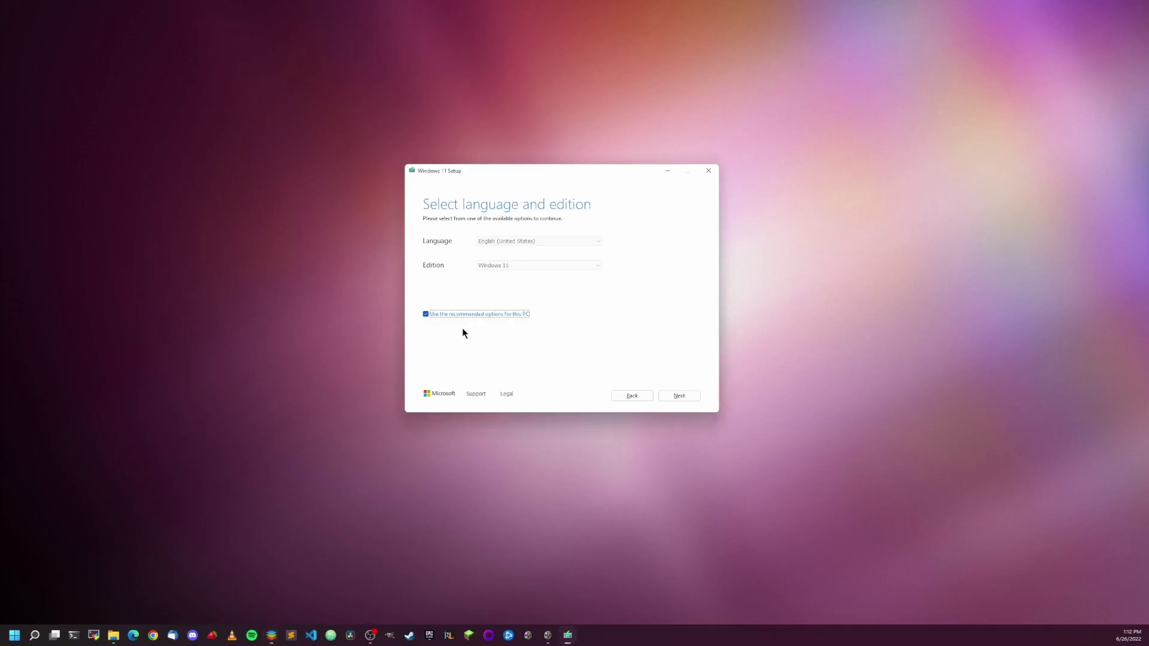
left_click(519, 266)
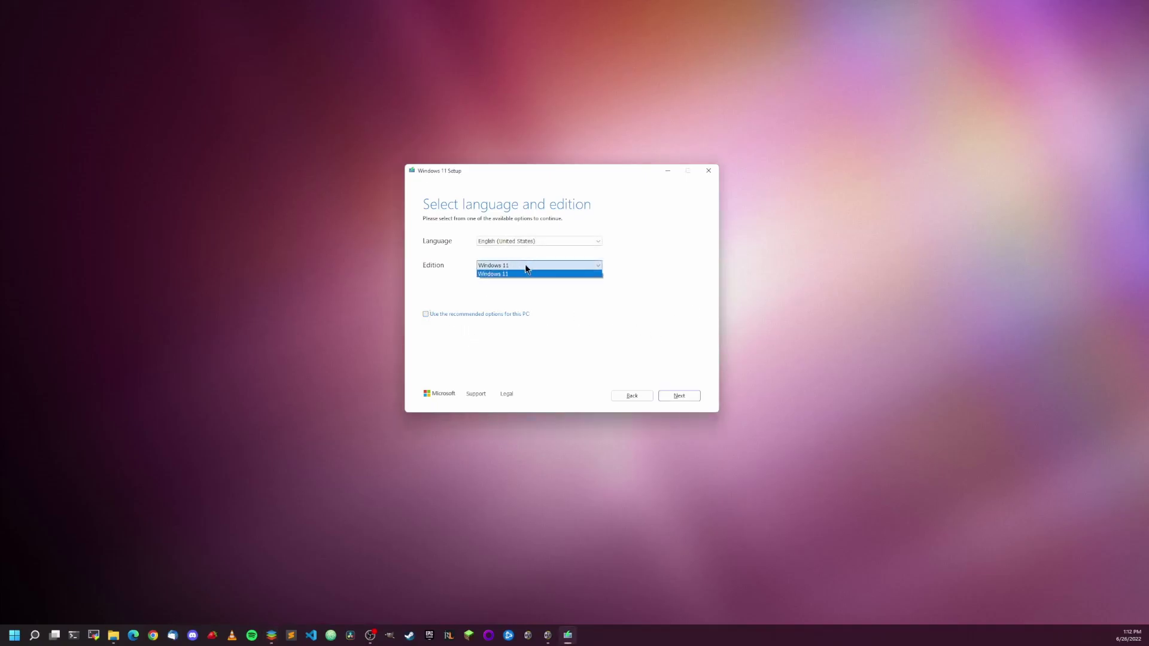
left_click(520, 266)
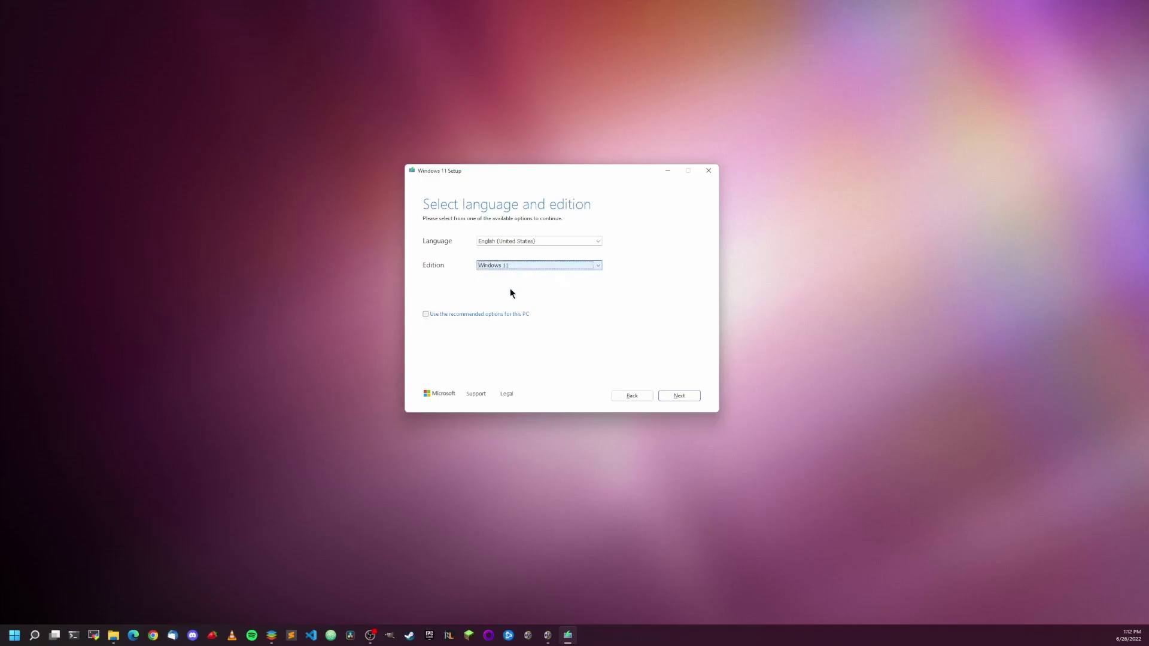
left_click(442, 315)
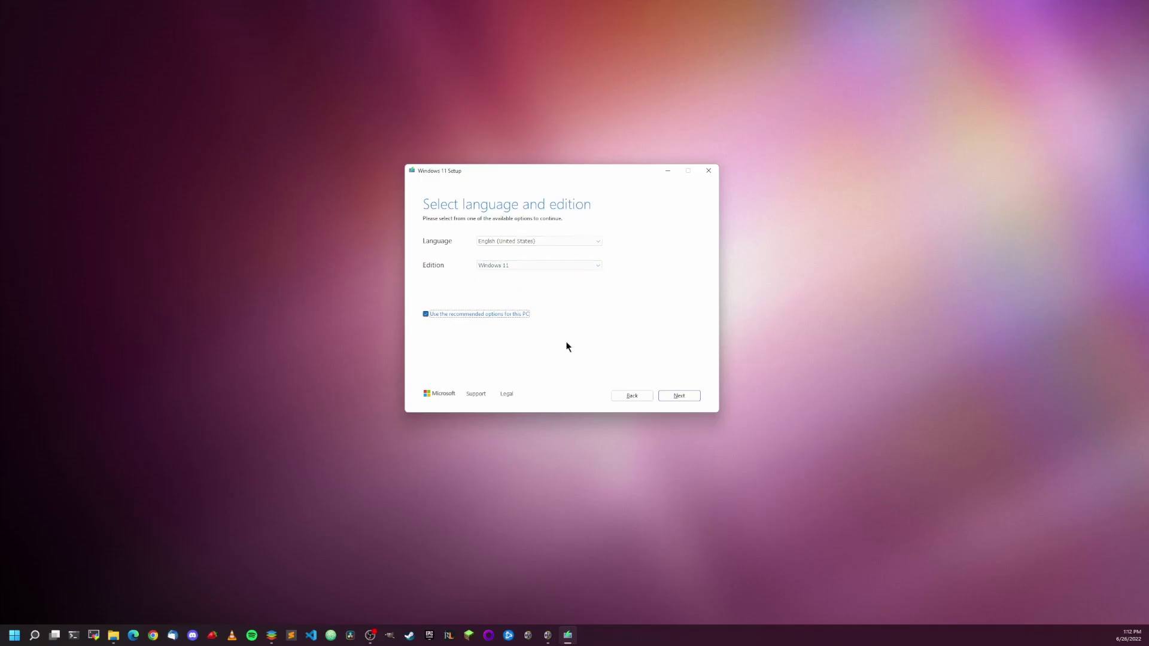
Choose USB flash drive, refresh until F: (ESD-USB) appears, and start creating the media.
left_click(676, 396)
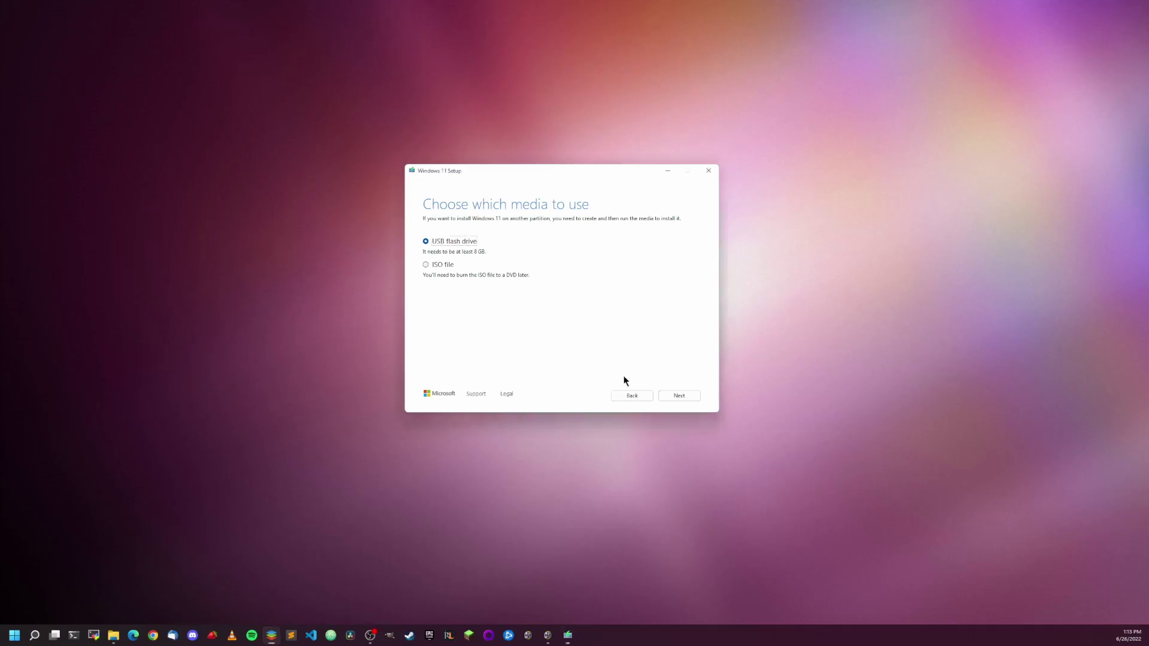
left_click(686, 399)
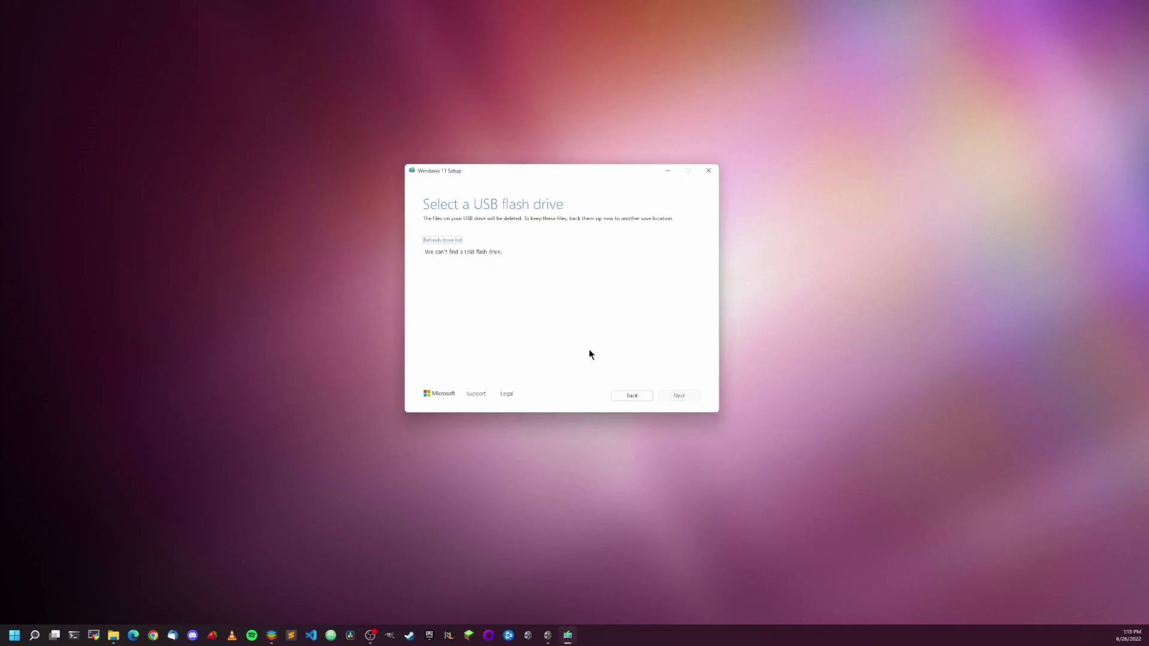
left_click(437, 241)
left_click(460, 241)
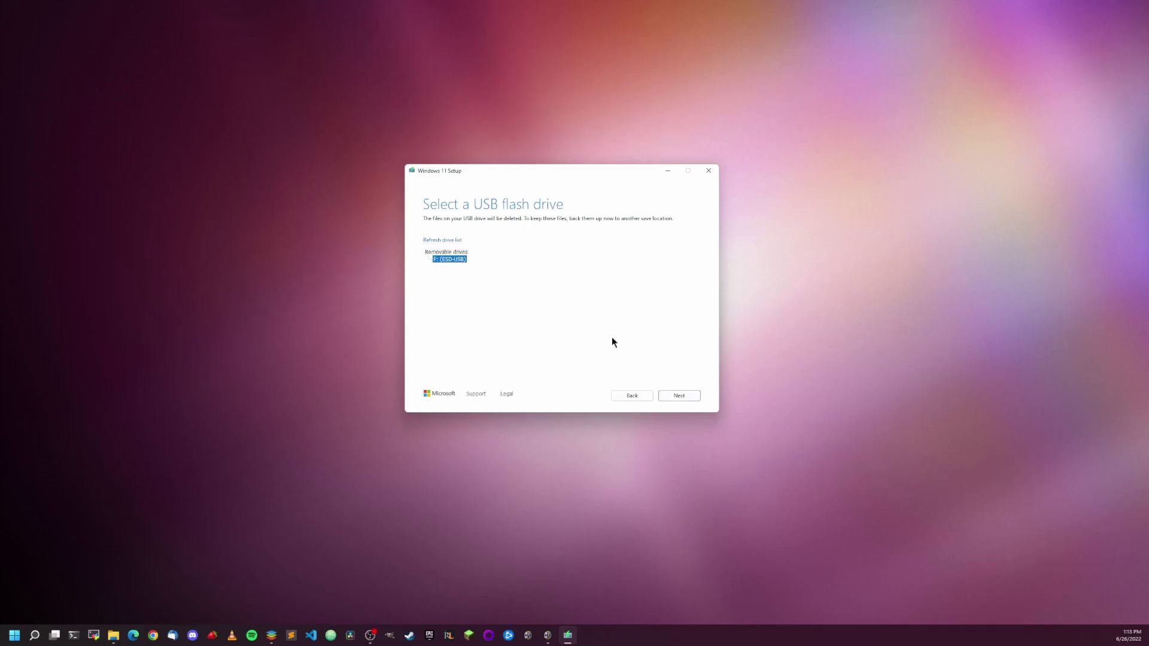
left_click(679, 396)
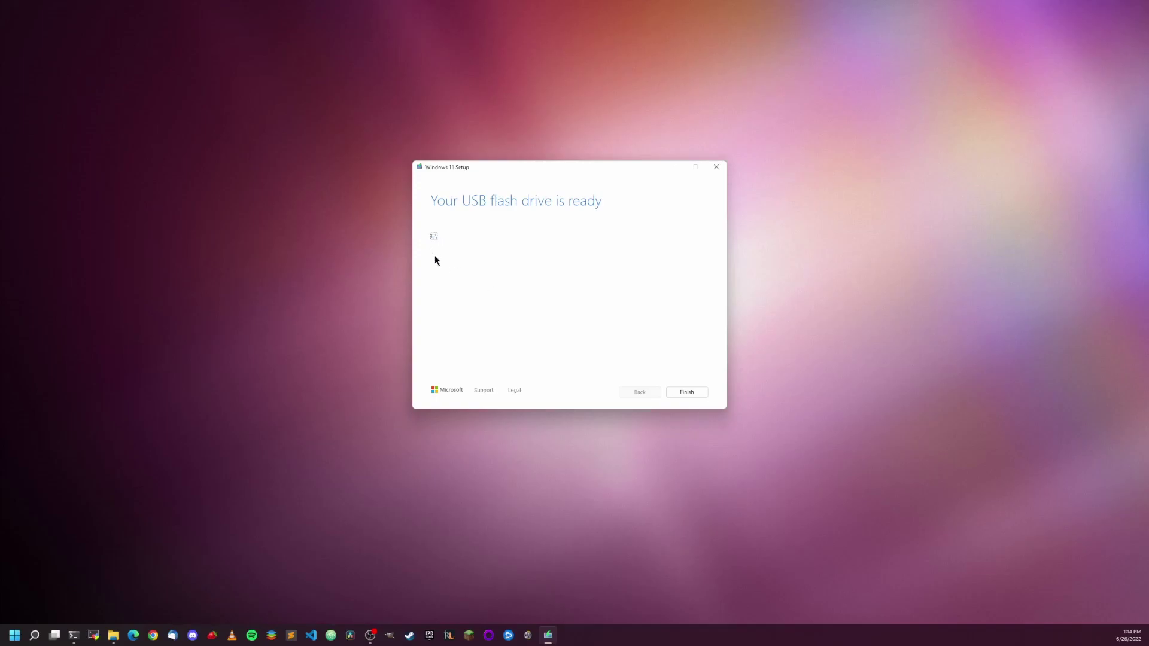
Finish and close the media tool once the USB flash drive is ready.
left_click(677, 392)
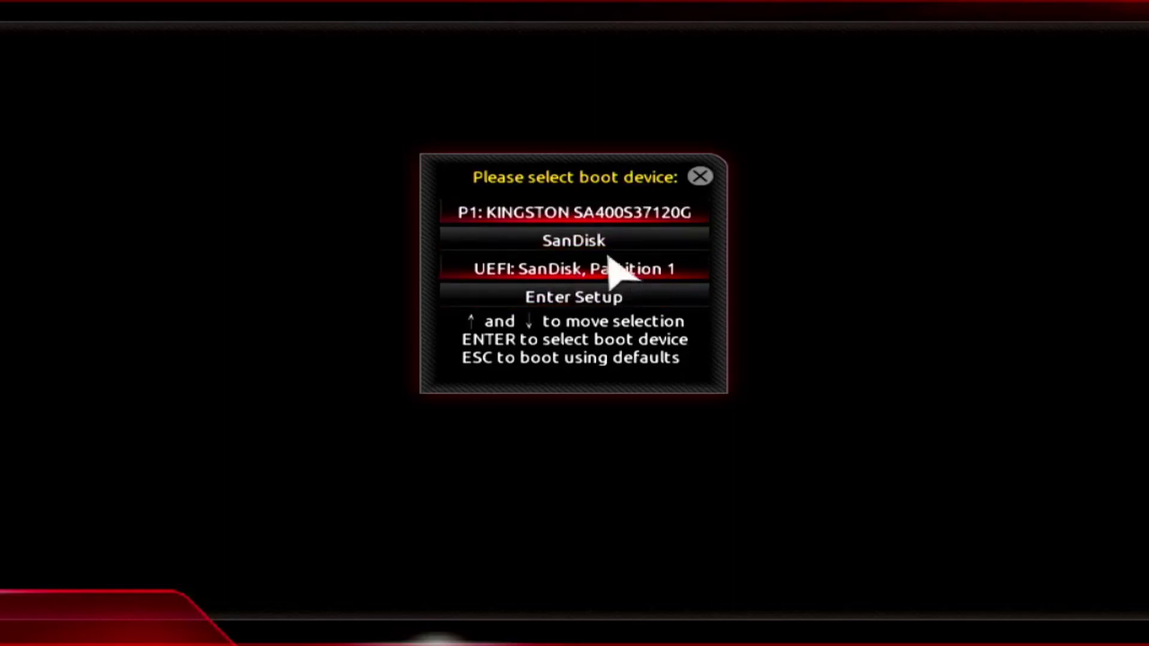
Boot the PC from the 'UEFI: SanDisk, Partition 1' entry.
key("Down")
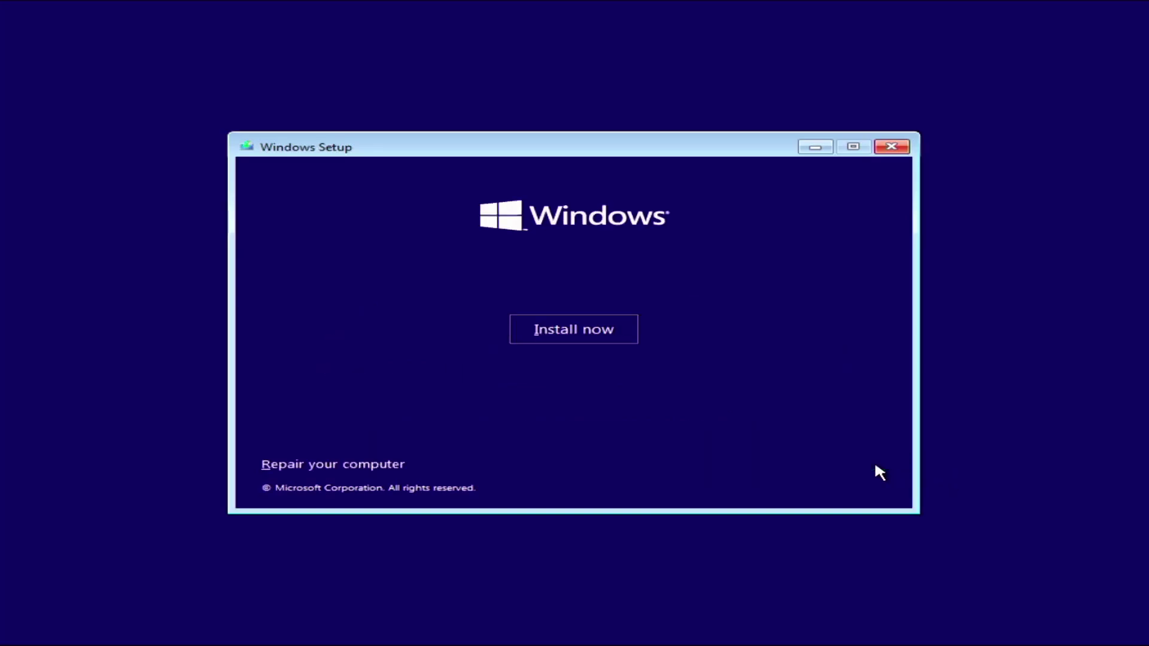
Start the install without a product key and settle on Windows 11 Home as the edition.
left_click(589, 341)
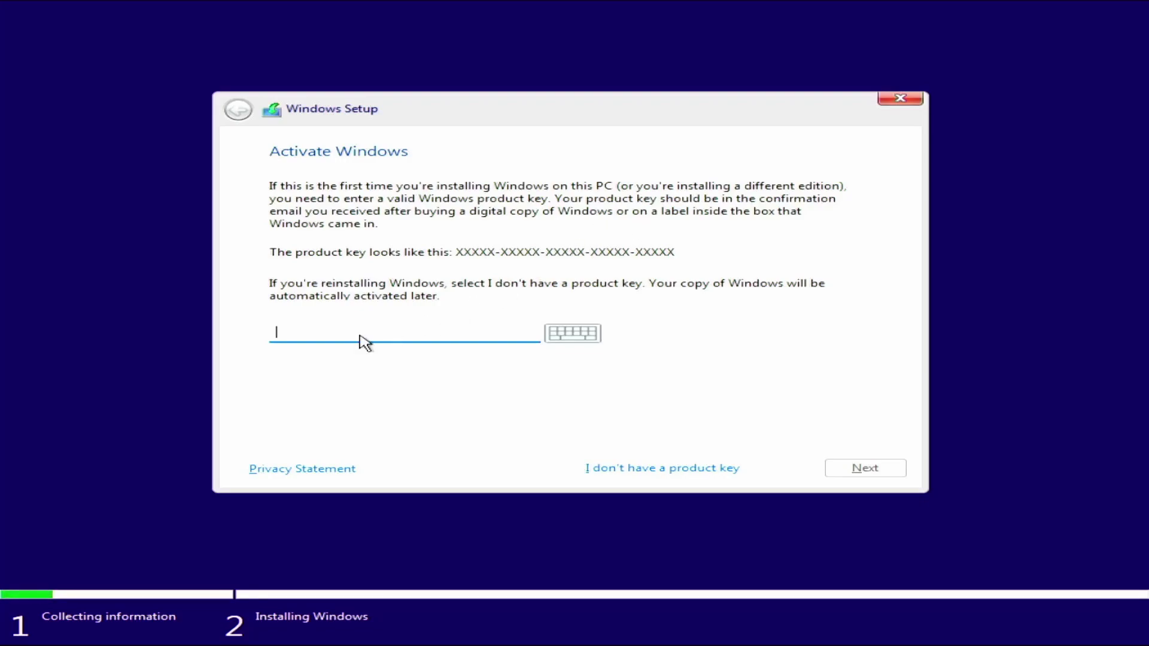
left_click(632, 474)
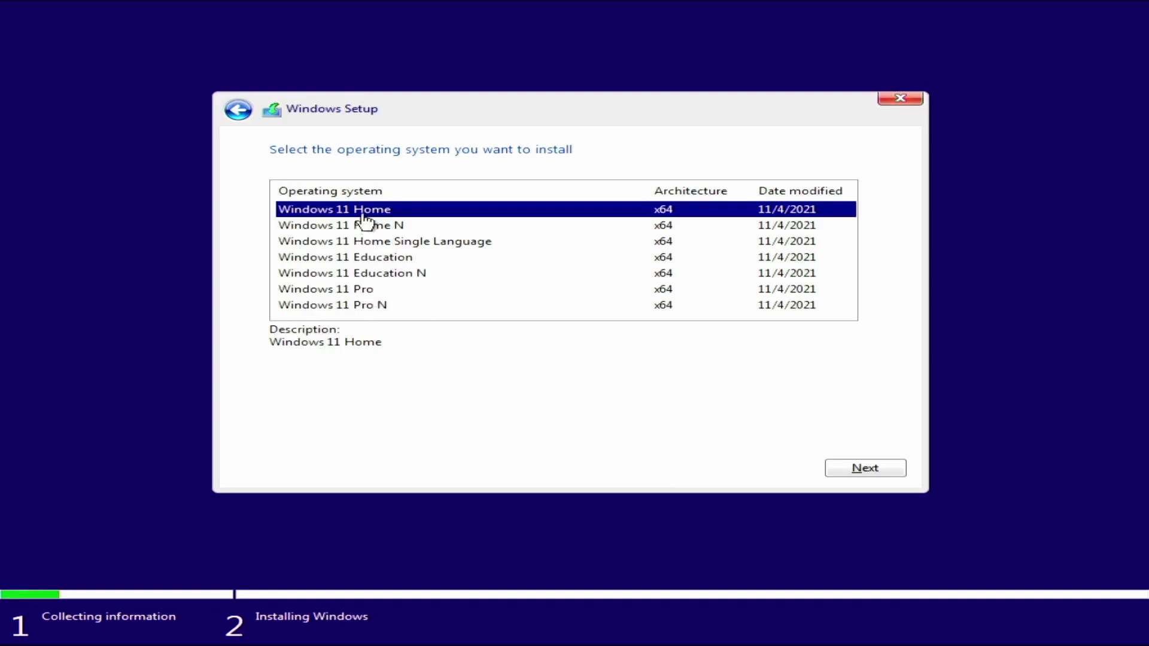
left_click(384, 293)
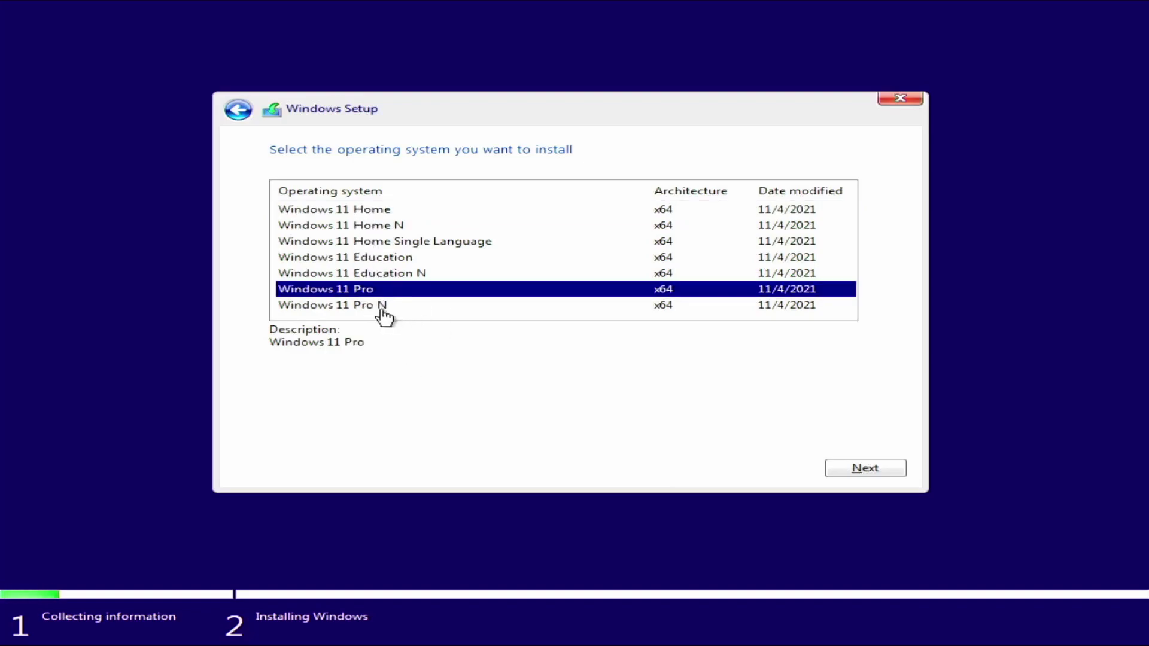
left_click(378, 212)
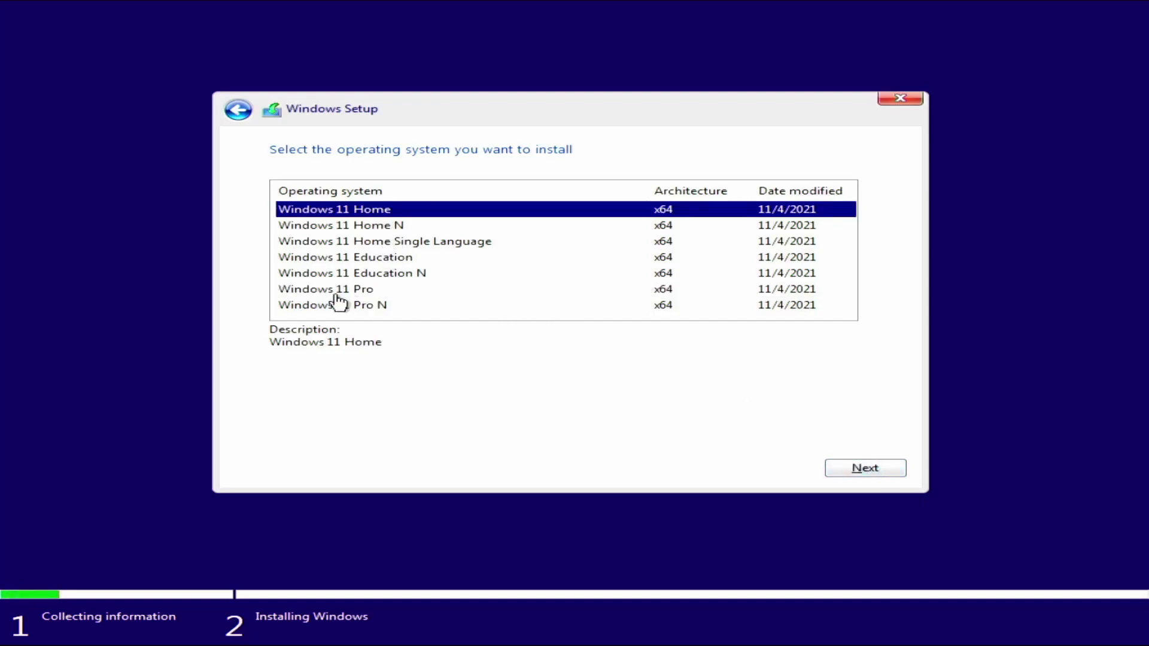
left_click(367, 293)
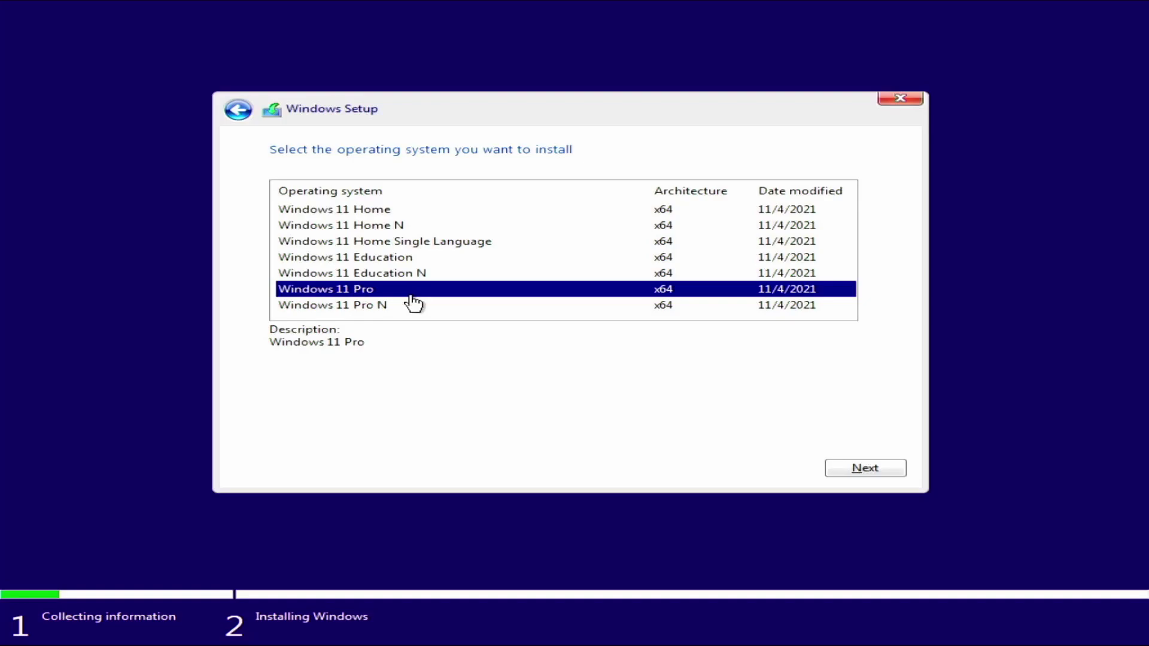
left_click(382, 212)
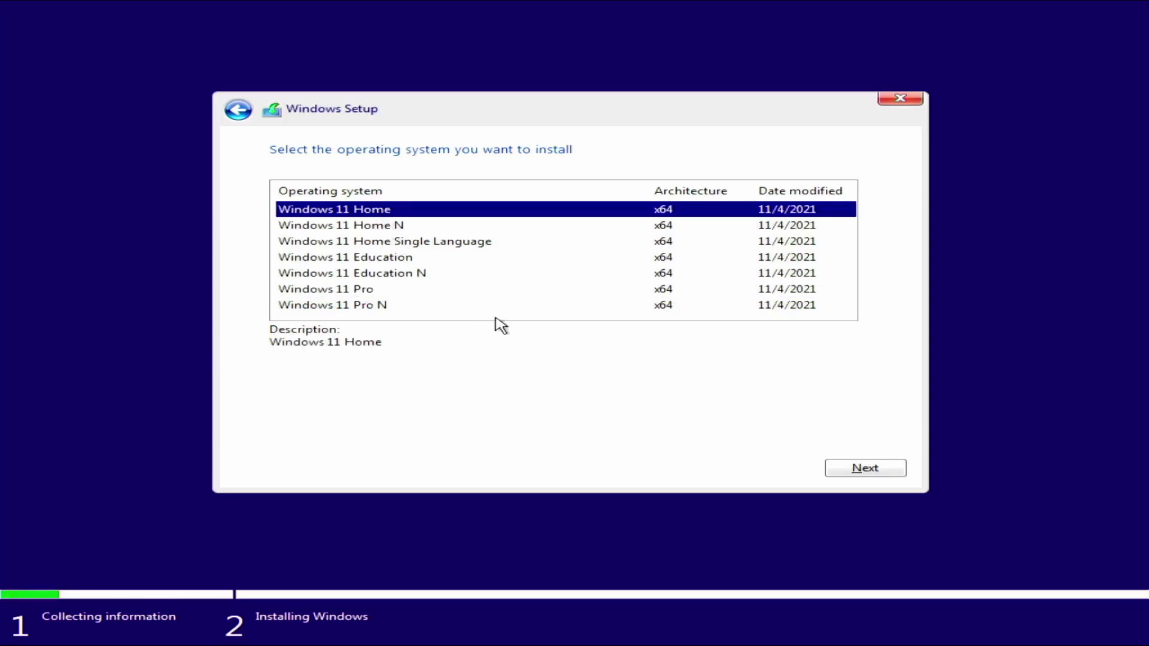
Confirm the edition and accept the Microsoft license terms.
left_click(885, 469)
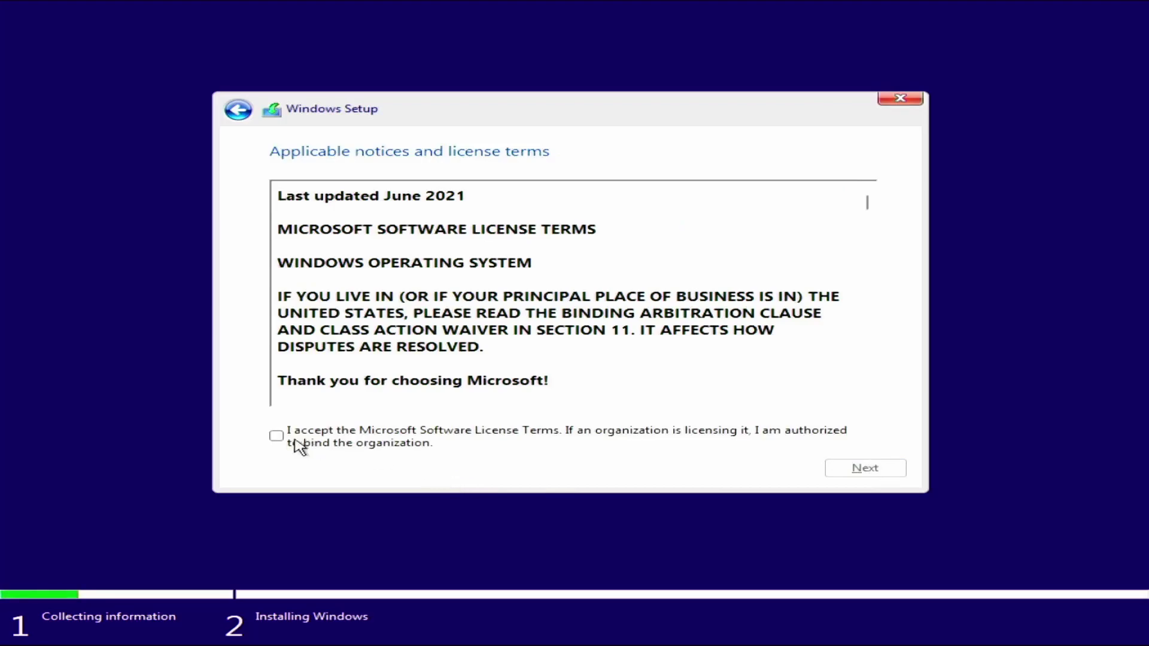
left_click(277, 437)
left_click(874, 470)
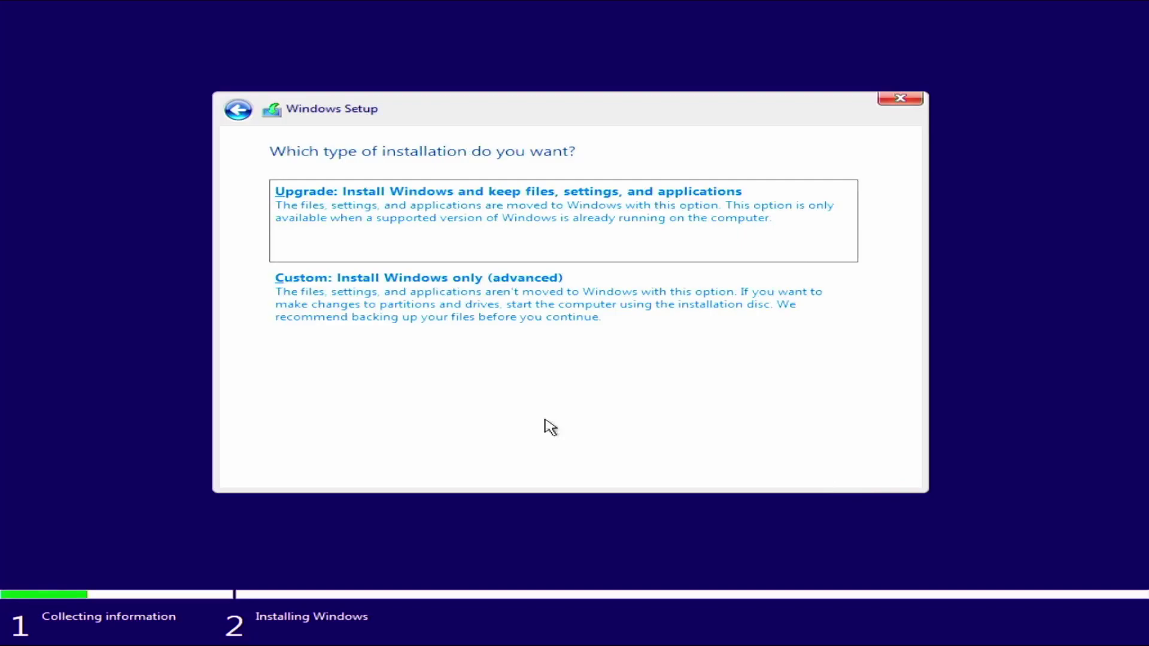
Choose a Custom install and delete both partitions on drive 0.
left_click(458, 332)
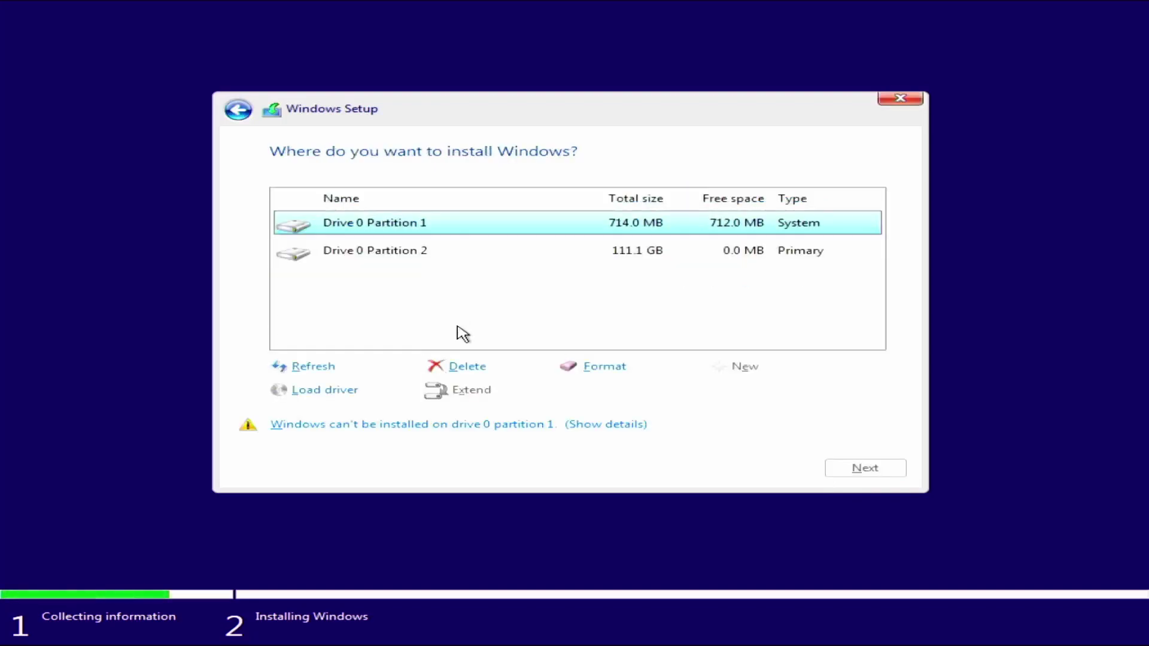
left_click(396, 257)
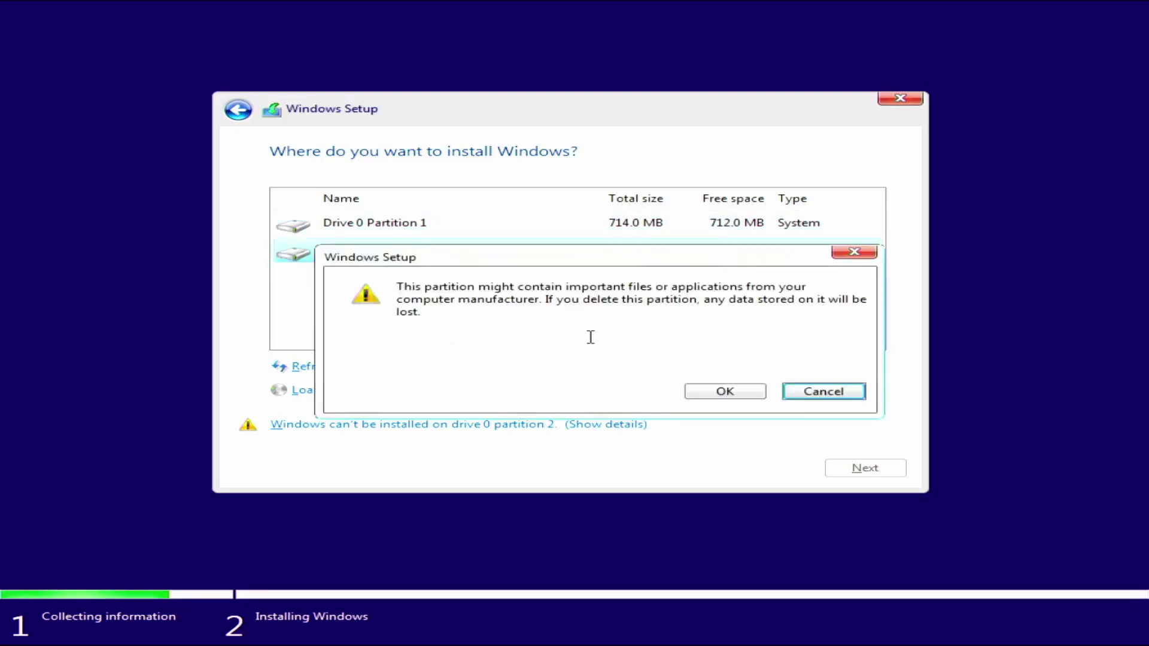
left_click(736, 394)
left_click(350, 226)
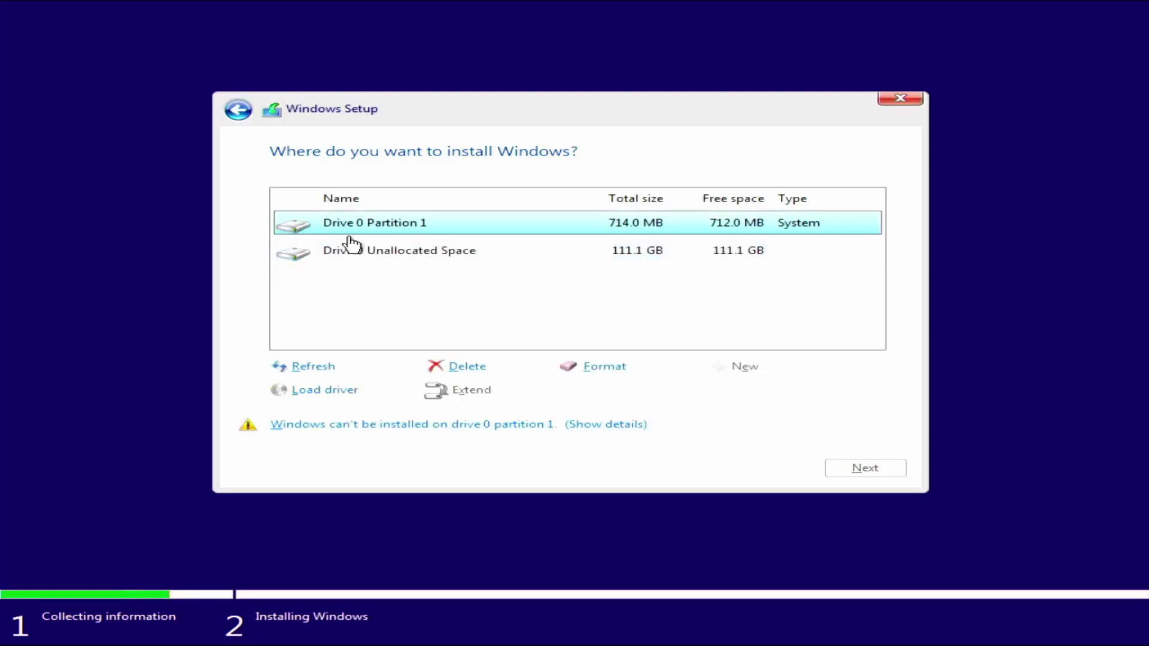
left_click(465, 365)
left_click(741, 392)
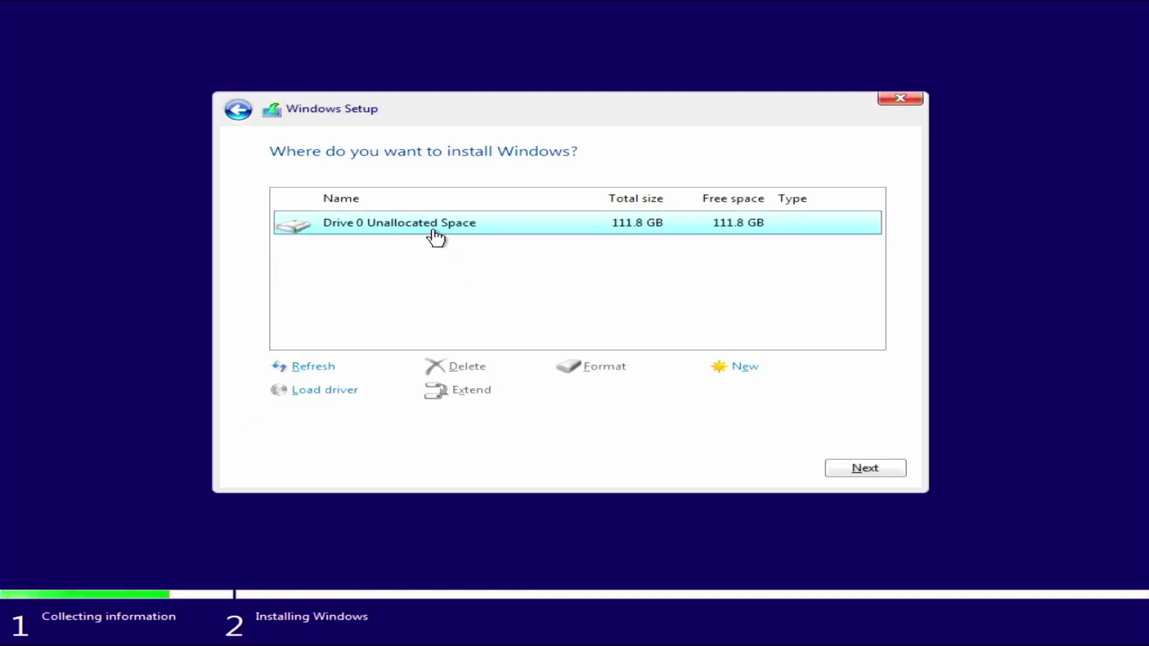
Install onto the 111.8 GB unallocated space and confirm United States as the region.
left_click(893, 466)
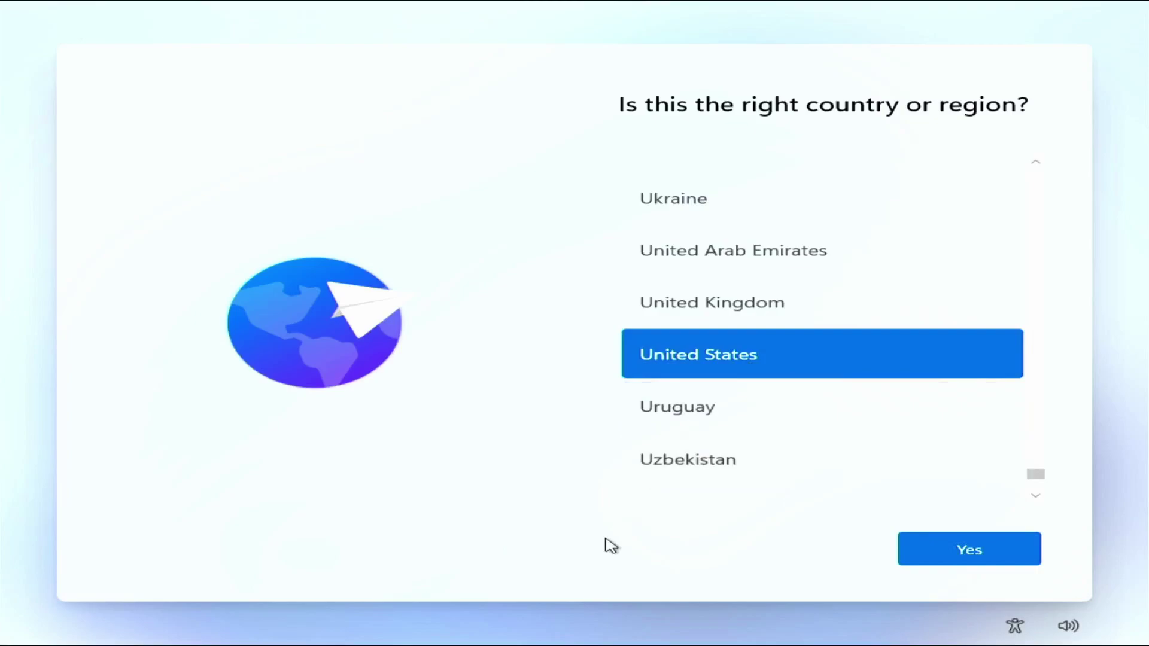
left_click(942, 542)
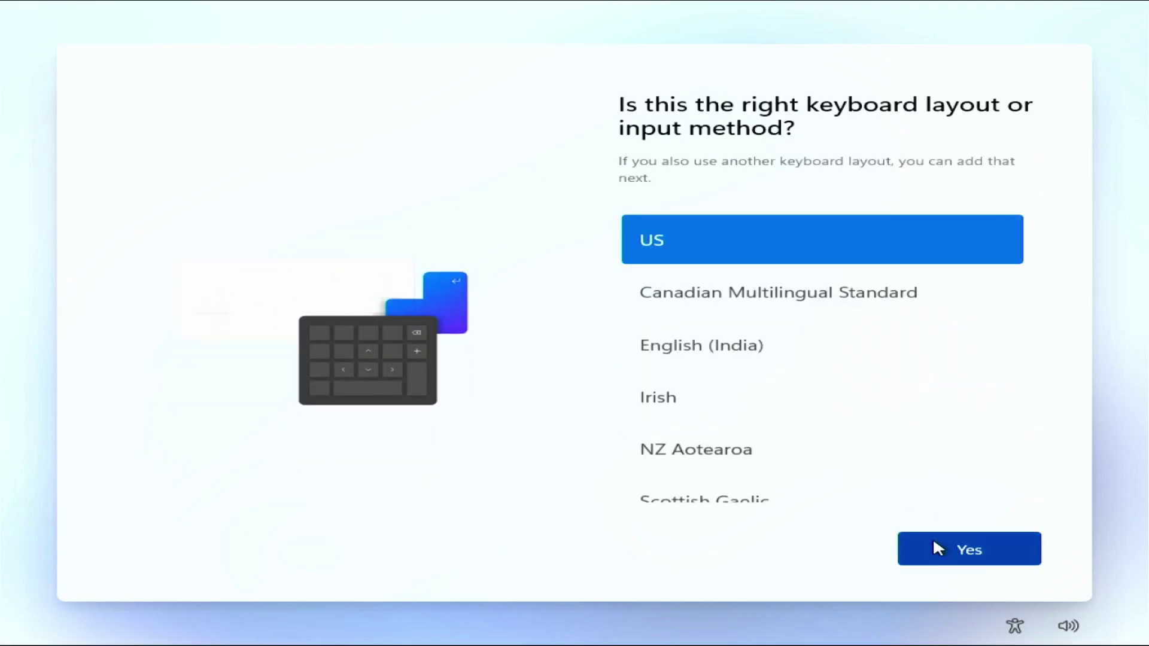
Keep US as the only keyboard layout, skipping a second layout.
left_click(933, 542)
left_click(934, 541)
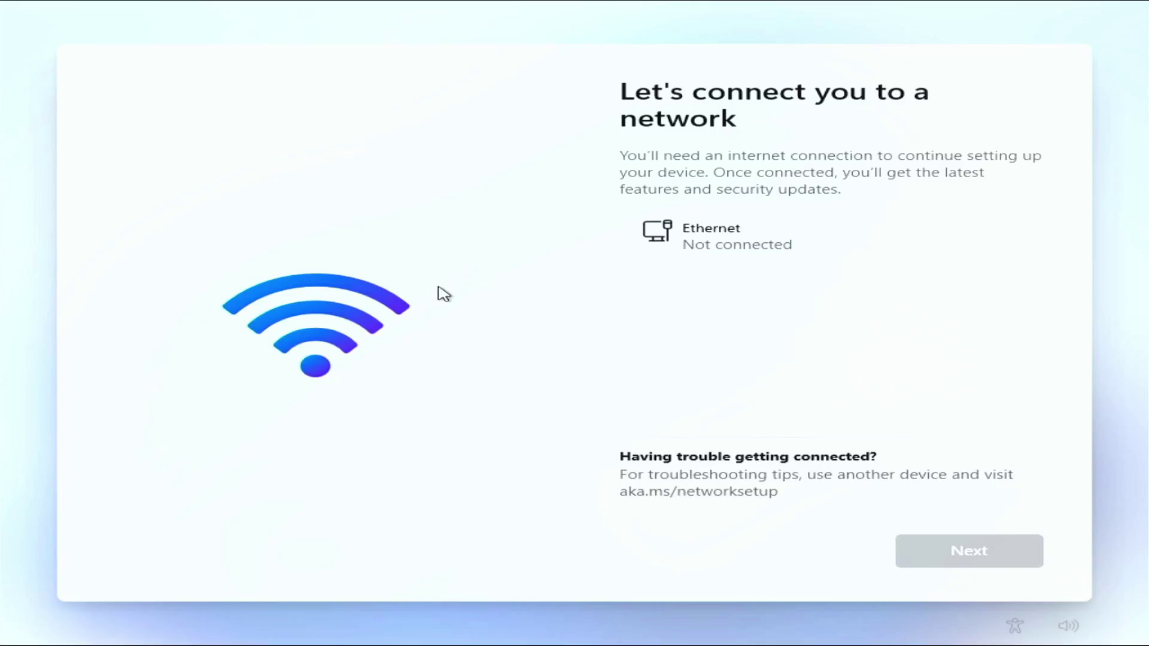
Launch Task Manager from a Shift+F10 command prompt and expand to the full process list.
key("shift+F10")
type("taskmg")
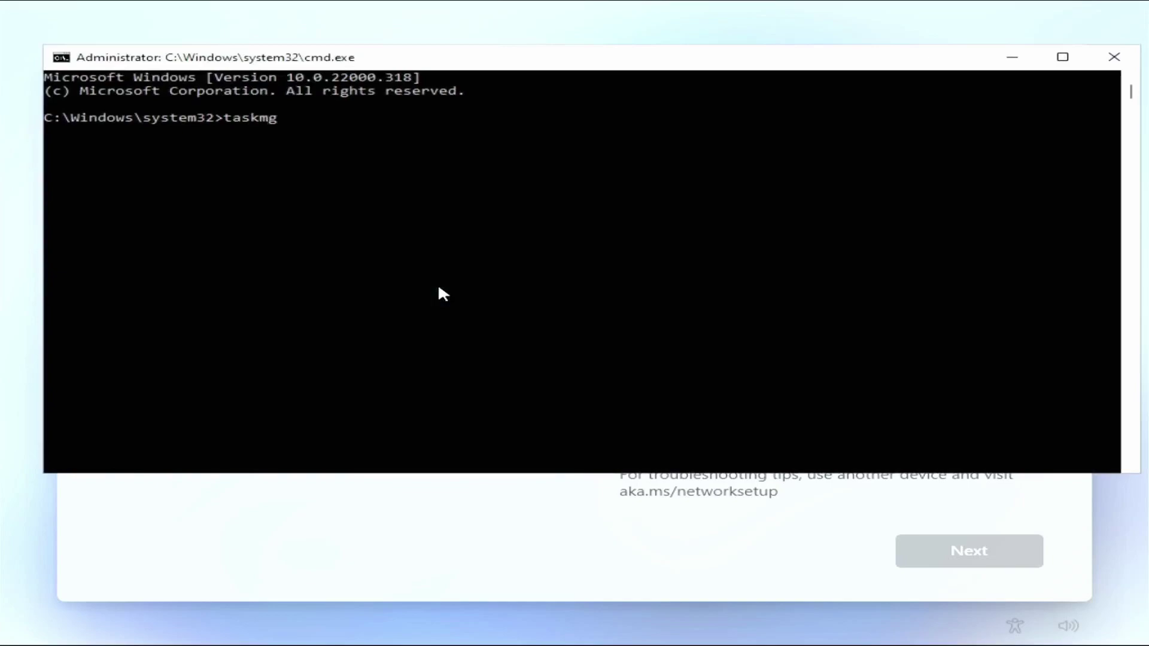
type("r")
key("Return")
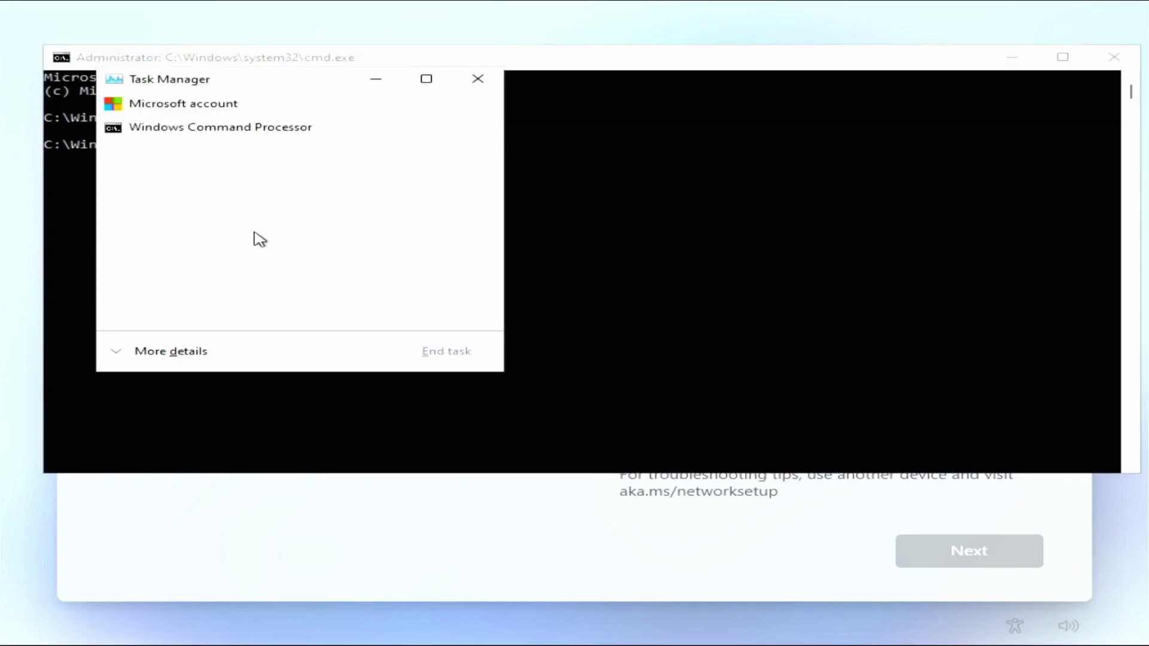
left_click(119, 355)
scroll(370, 377, "down", 1)
scroll(368, 374, "down", 2)
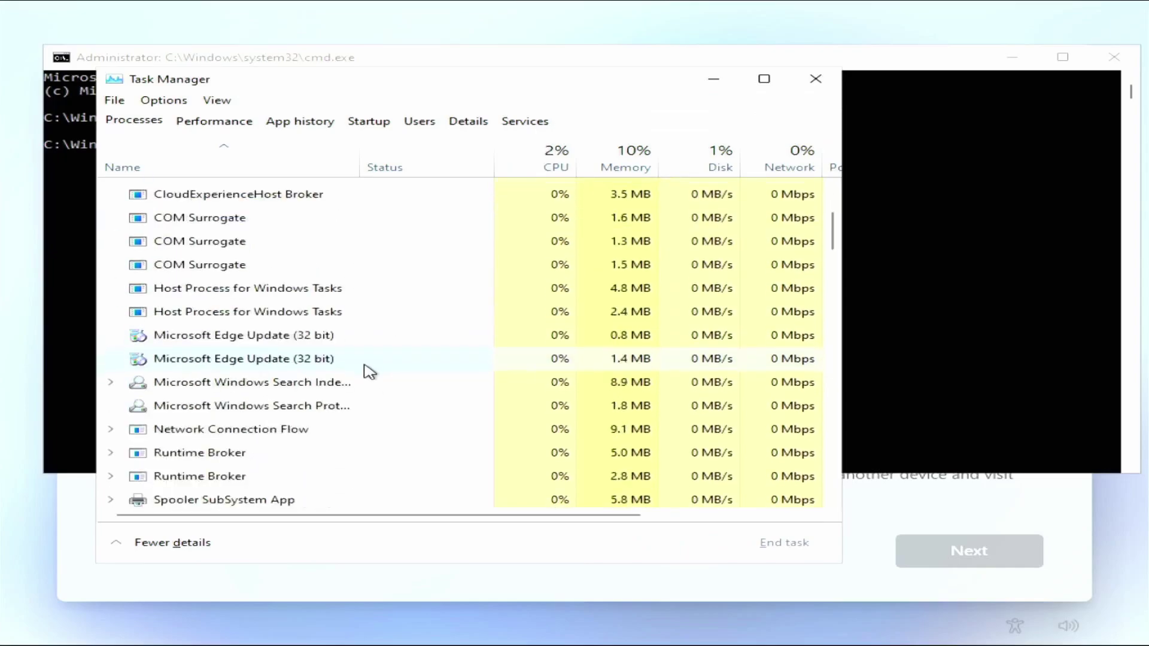
End the Network Connection Flow process, then close Task Manager and the command prompt.
left_click(289, 438)
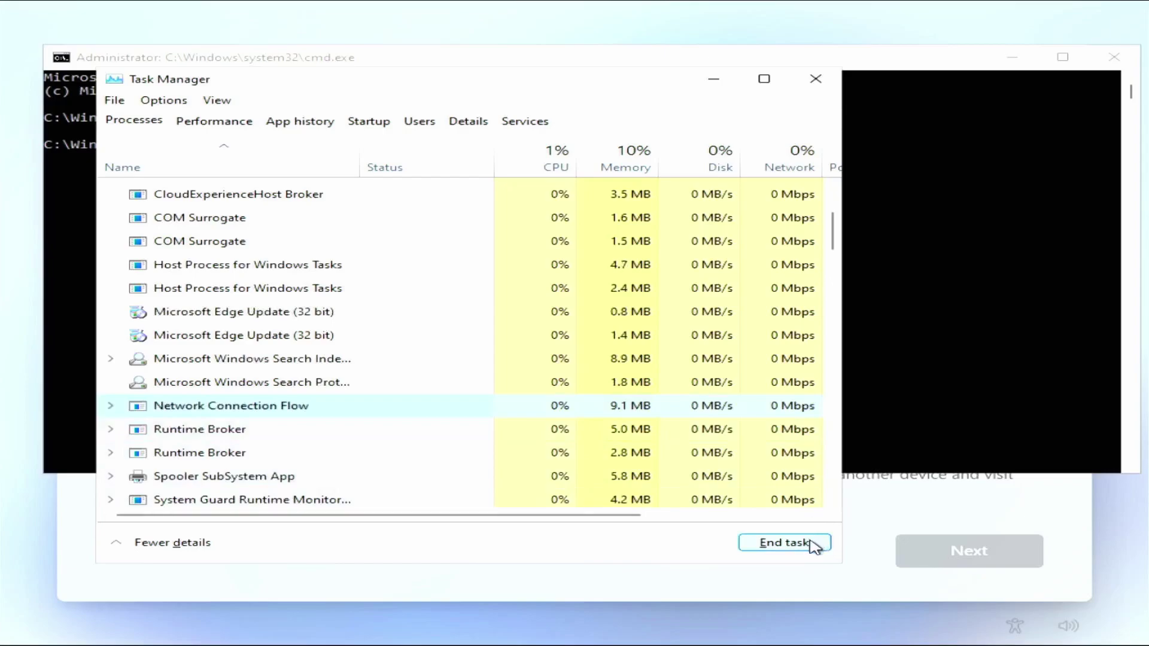
left_click(790, 545)
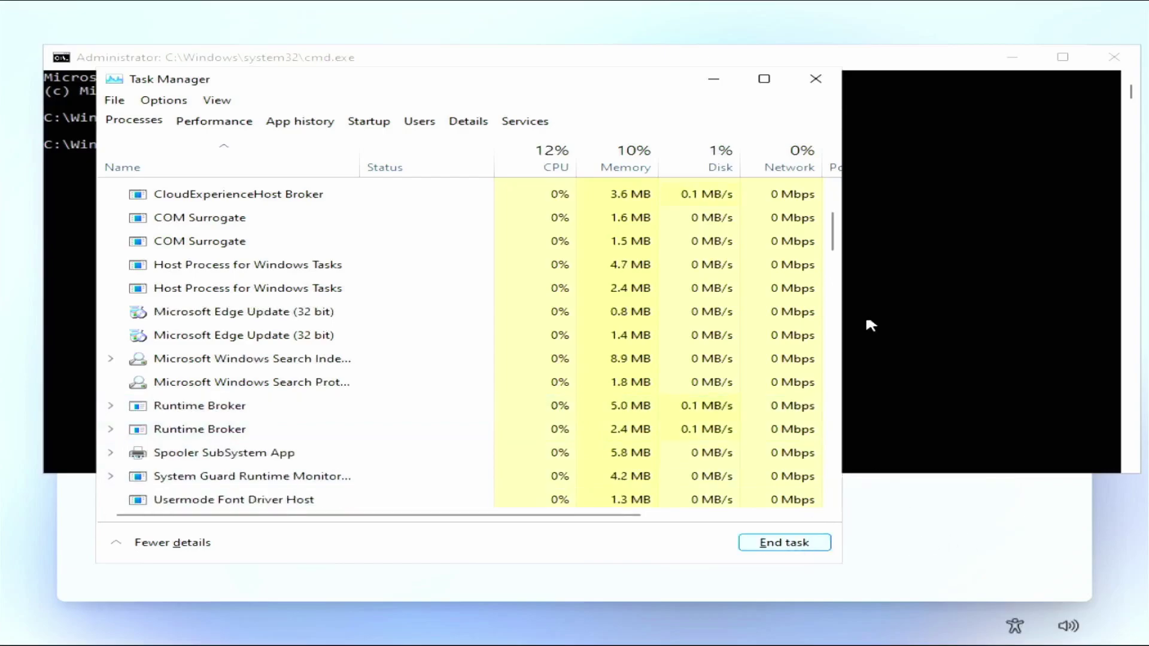
left_click(816, 79)
left_click(1114, 58)
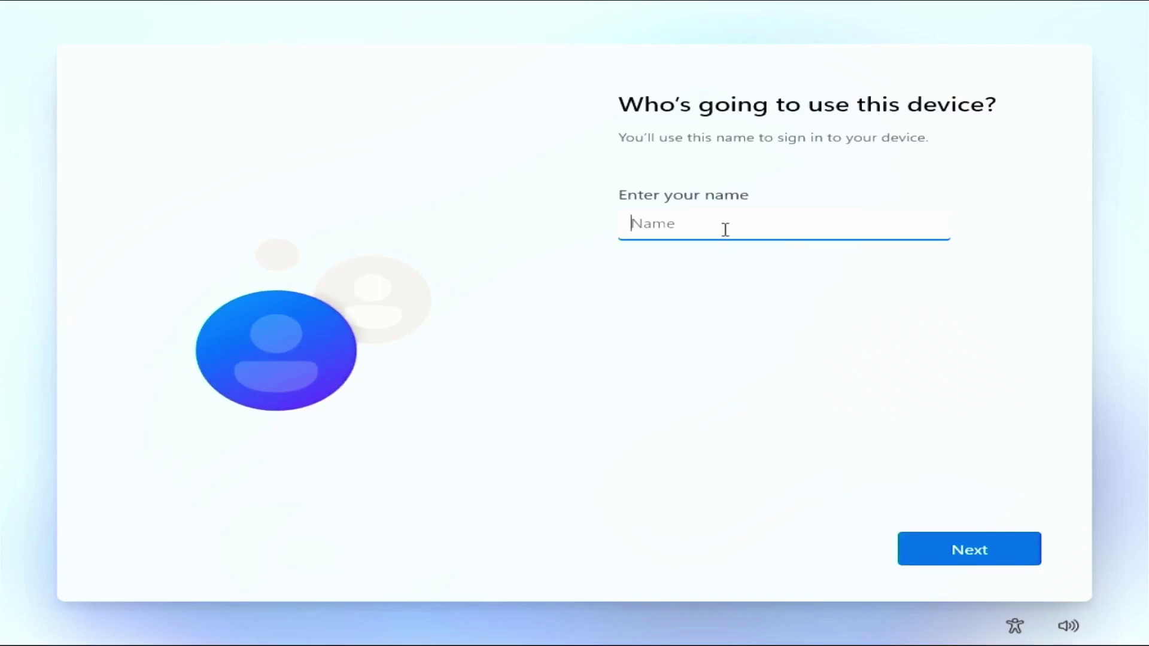
type("bitgoblin")
Create the local account 'bitgoblin' with its password entered and confirmed.
key("Return")
type("************")
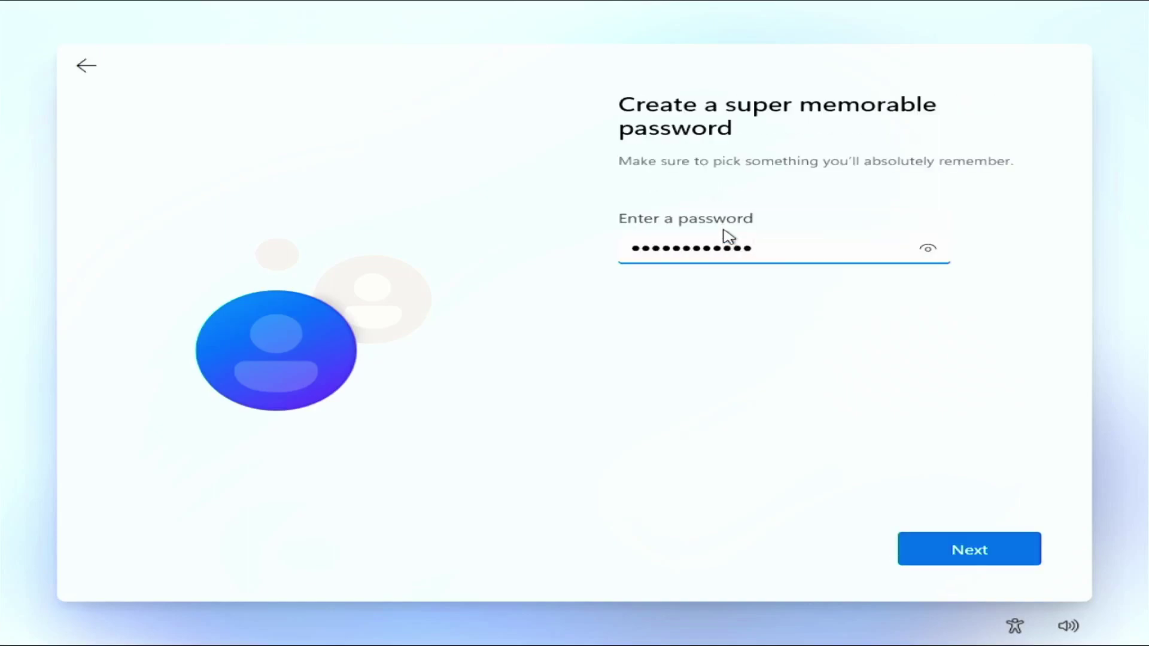
key("Return")
type("*********")
key("Return")
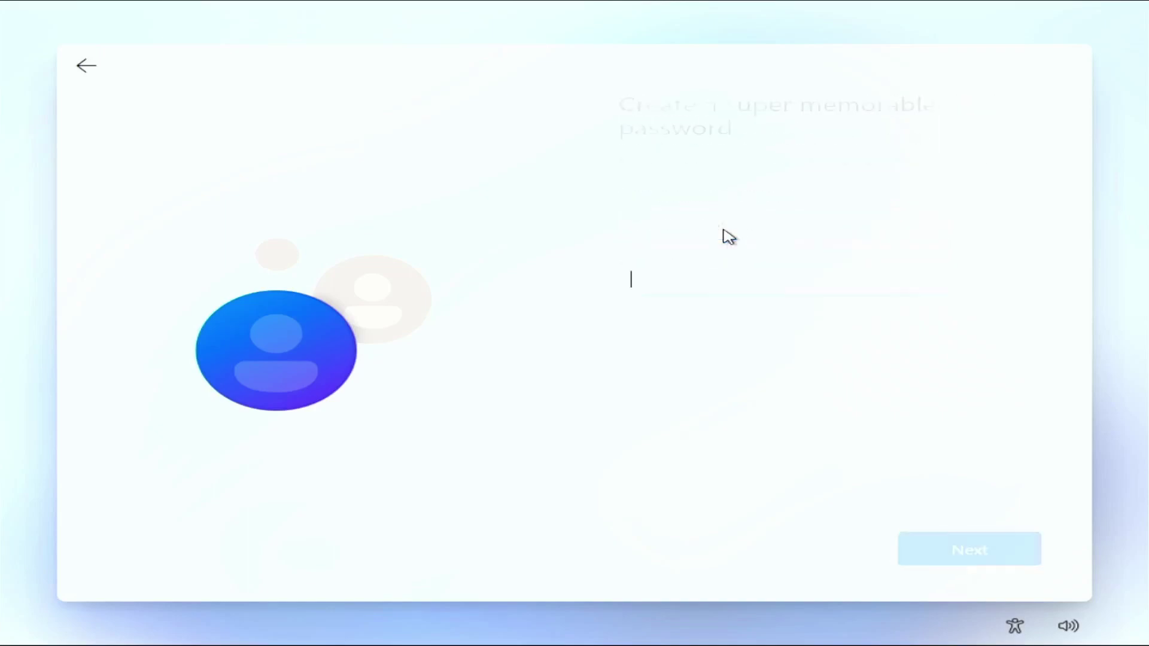
type("******")
key("Return")
type("**")
key("Return")
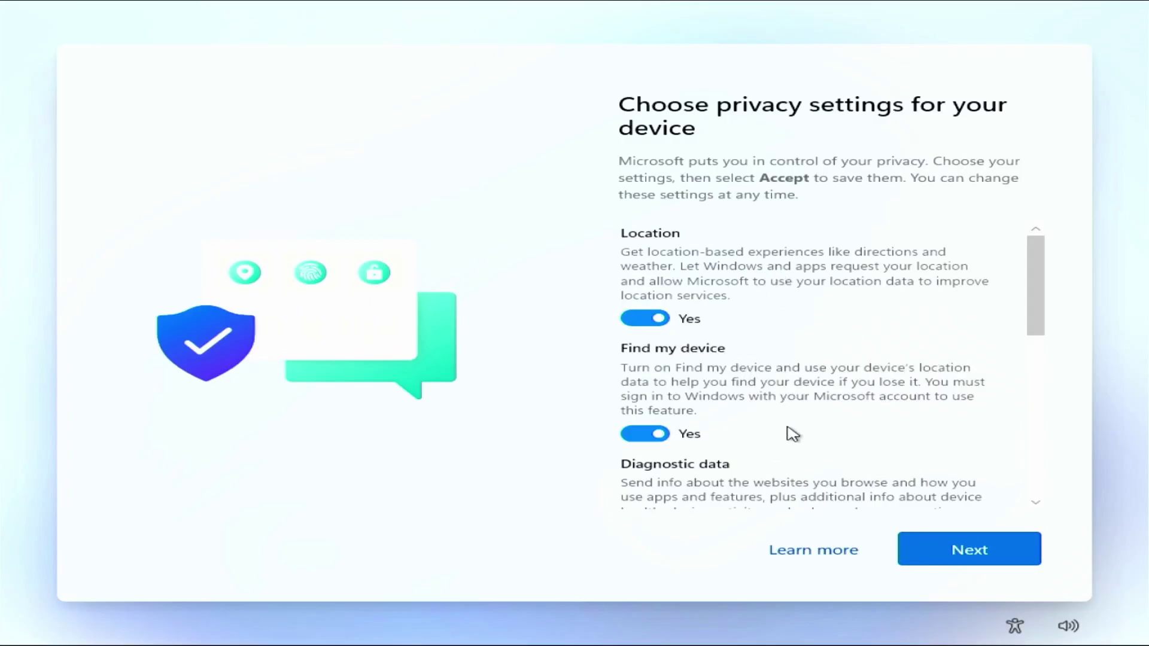
mouse_move(1030, 290)
left_mouse_down()
mouse_move(1044, 467)
mouse_move(1031, 260)
left_mouse_up()
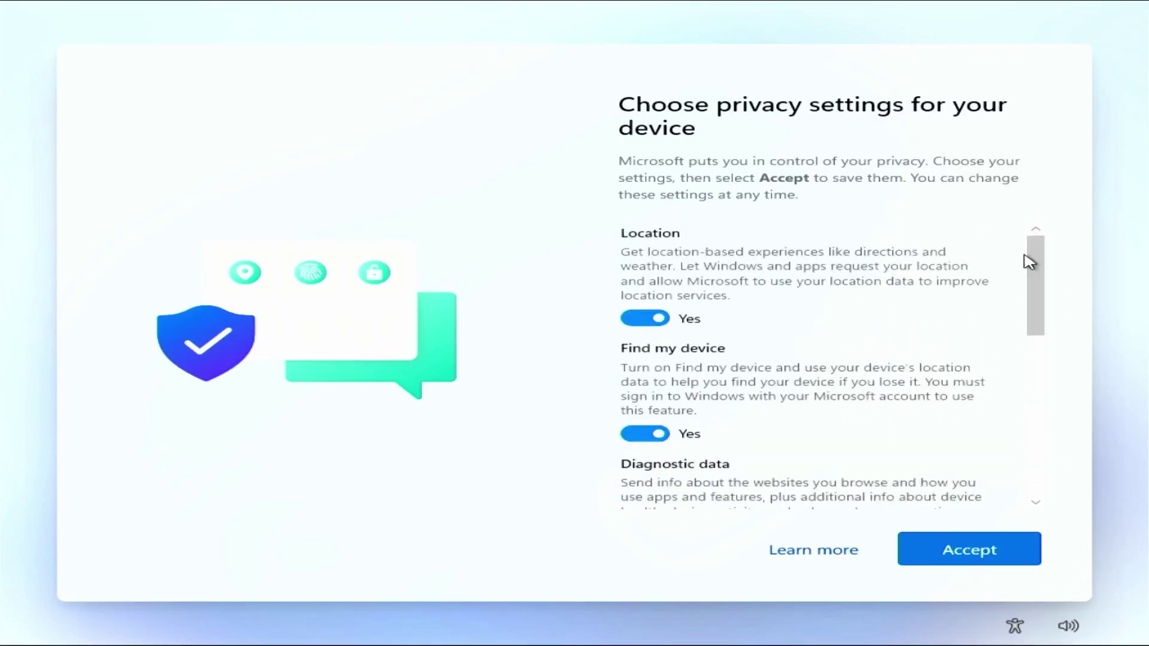
Turn off Location, Find my device, Inking & typing, Tailored experiences and Advertising ID, with diagnostic data Required only.
left_click(660, 321)
scroll(656, 359, "down", 3)
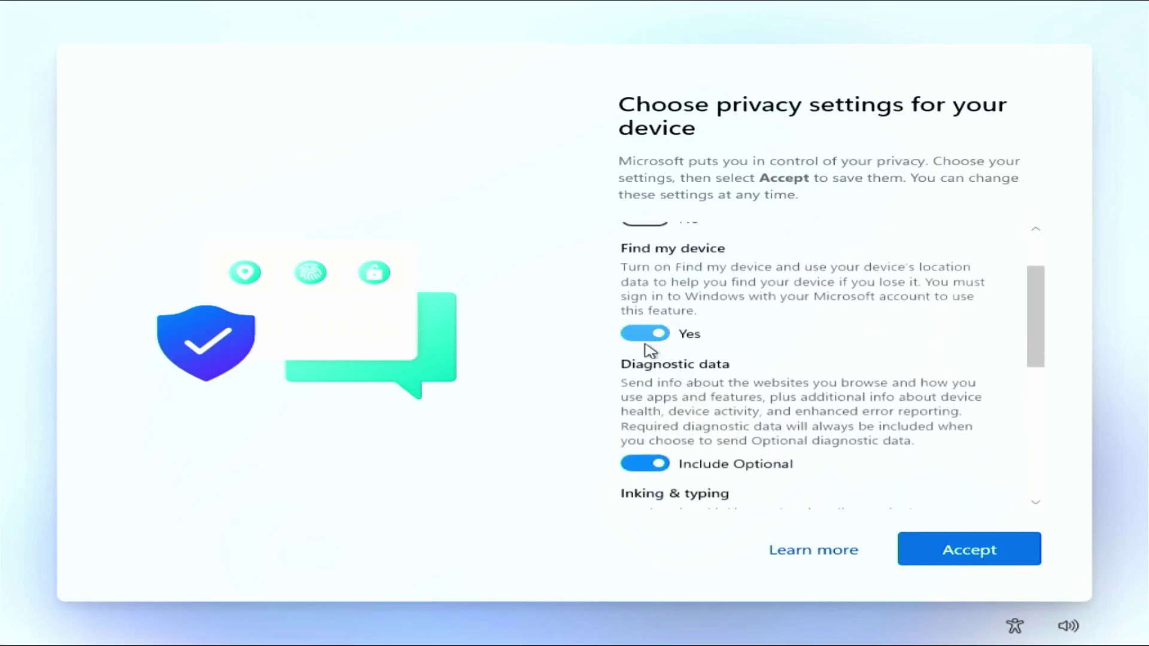
left_click(652, 335)
scroll(729, 387, "down", 1)
left_click(729, 392)
scroll(781, 400, "down", 1)
scroll(798, 393, "down", 1)
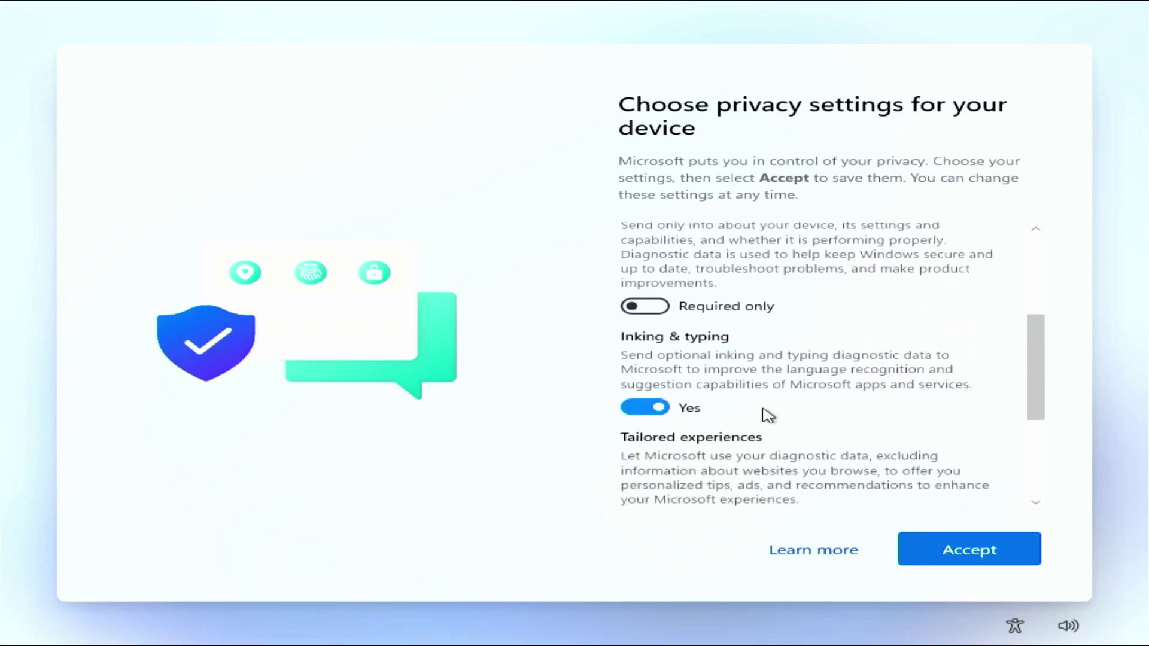
scroll(763, 415, "down", 1)
left_click(634, 321)
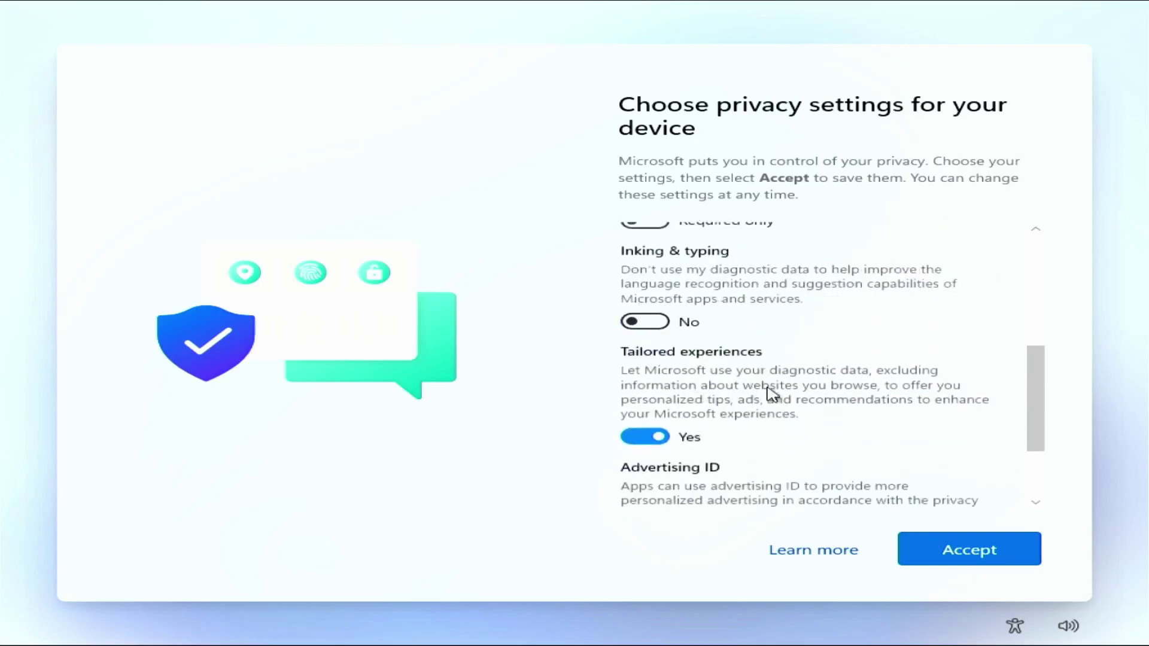
scroll(765, 399, "down", 1)
left_click(641, 353)
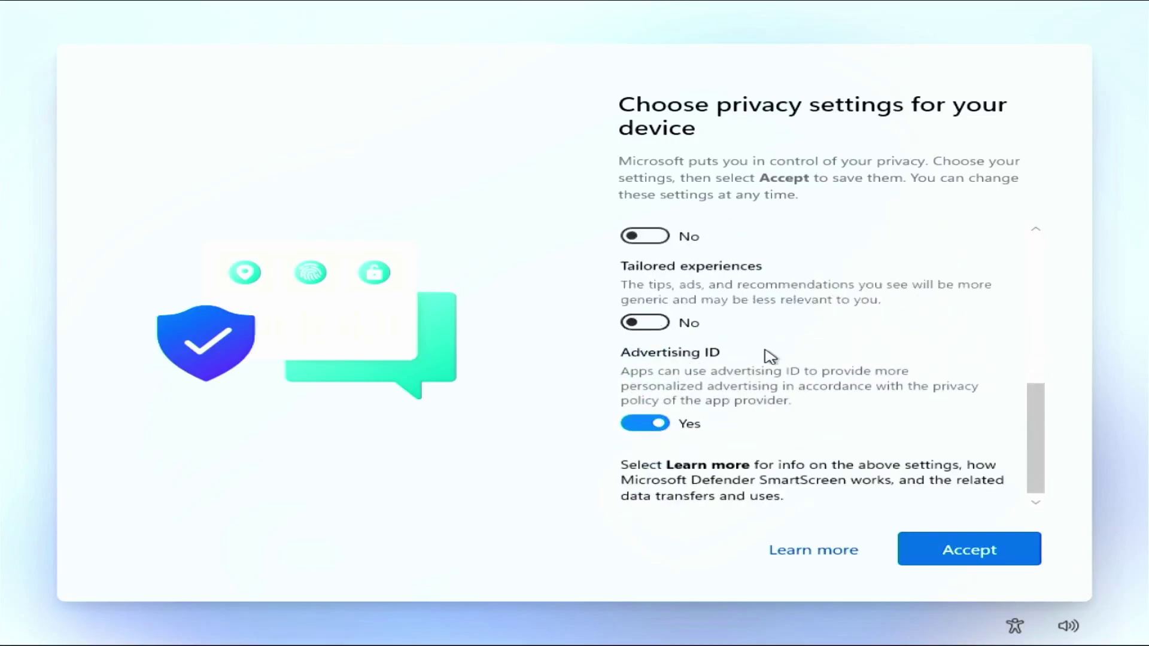
scroll(770, 359, "down", 1)
left_click(645, 417)
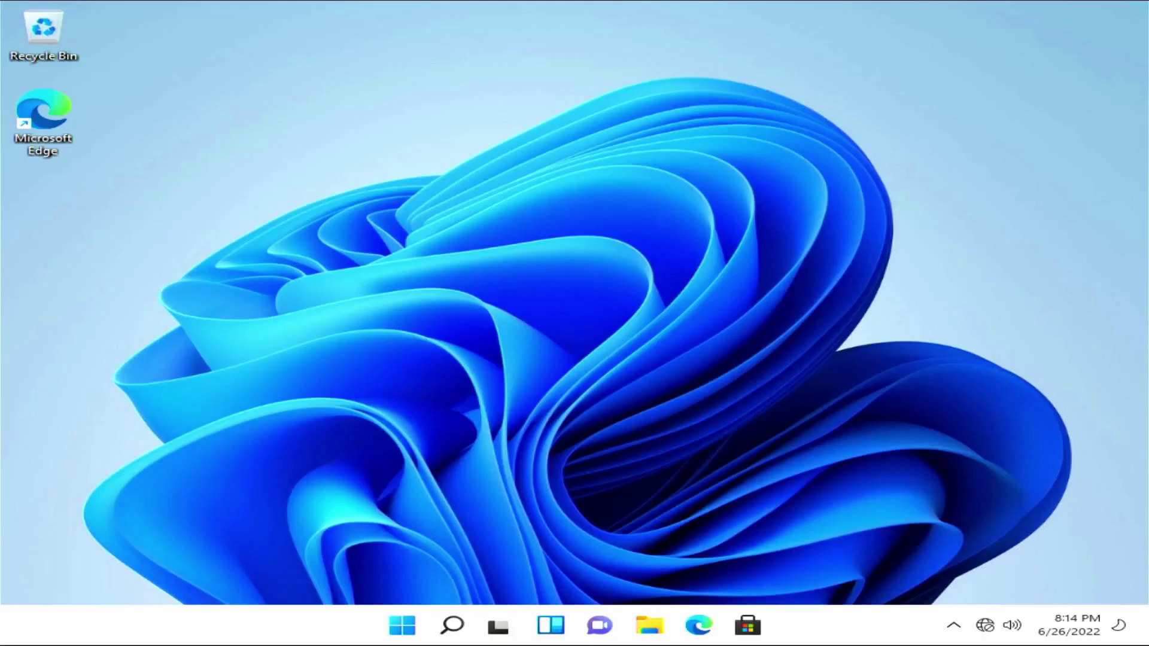
Bring up Start on the new desktop and launch the Tips item from pinned apps.
key("super")
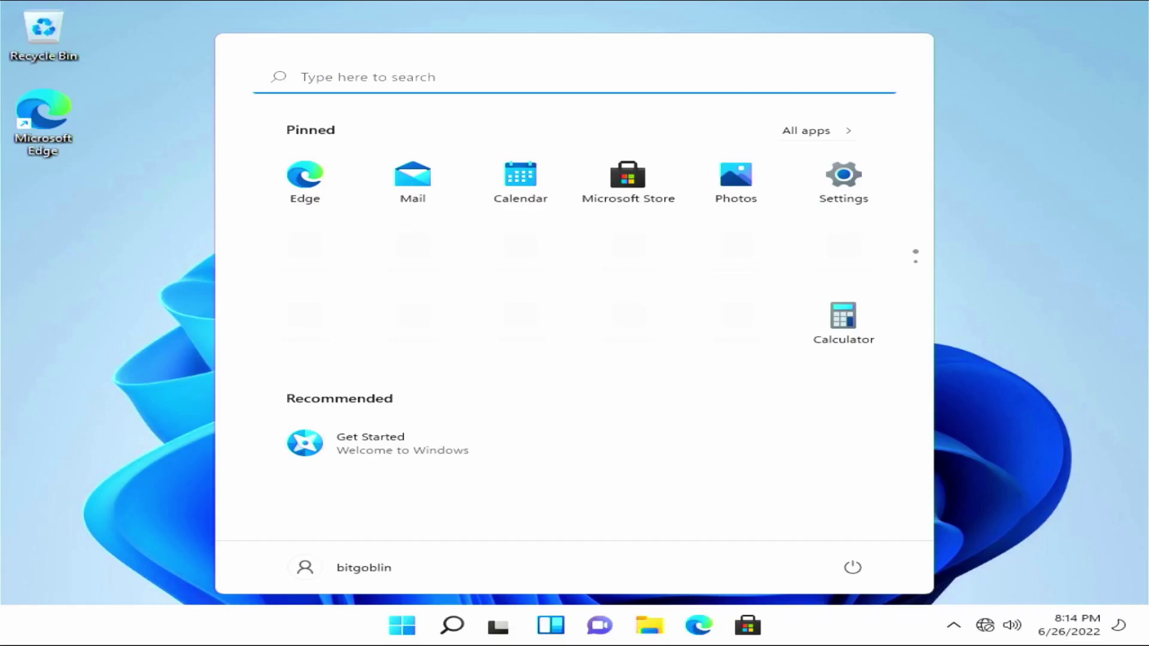
left_click(579, 321)
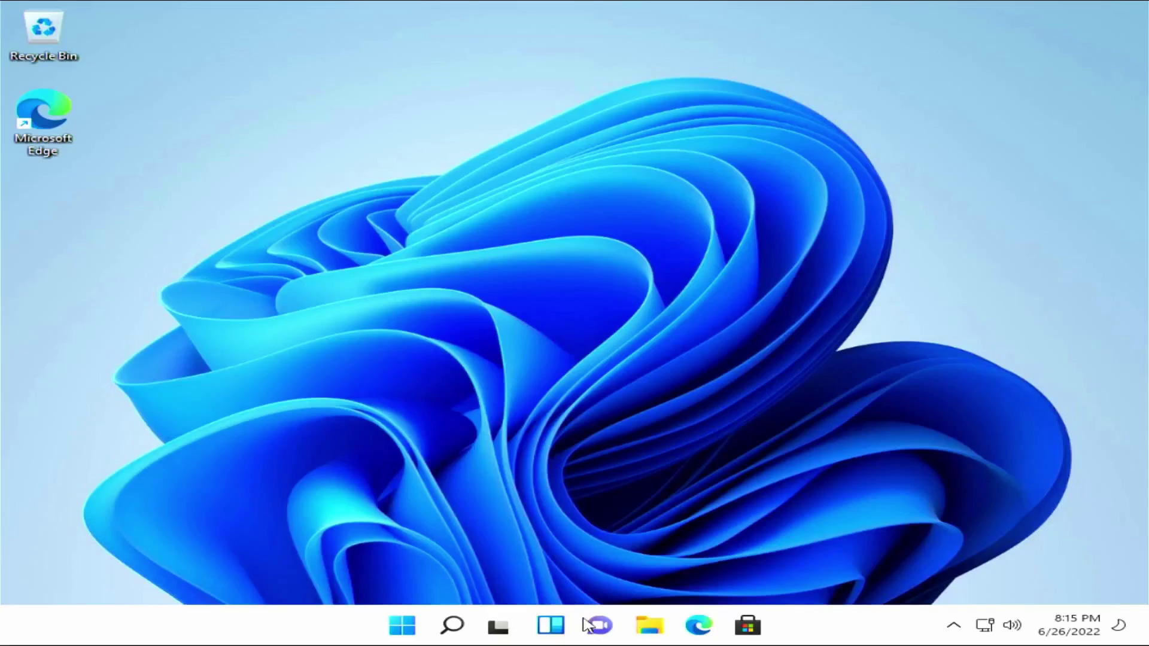
From the taskbar's settings page, set Taskbar alignment to Left under Taskbar behaviors.
right_click(276, 633)
left_click(342, 593)
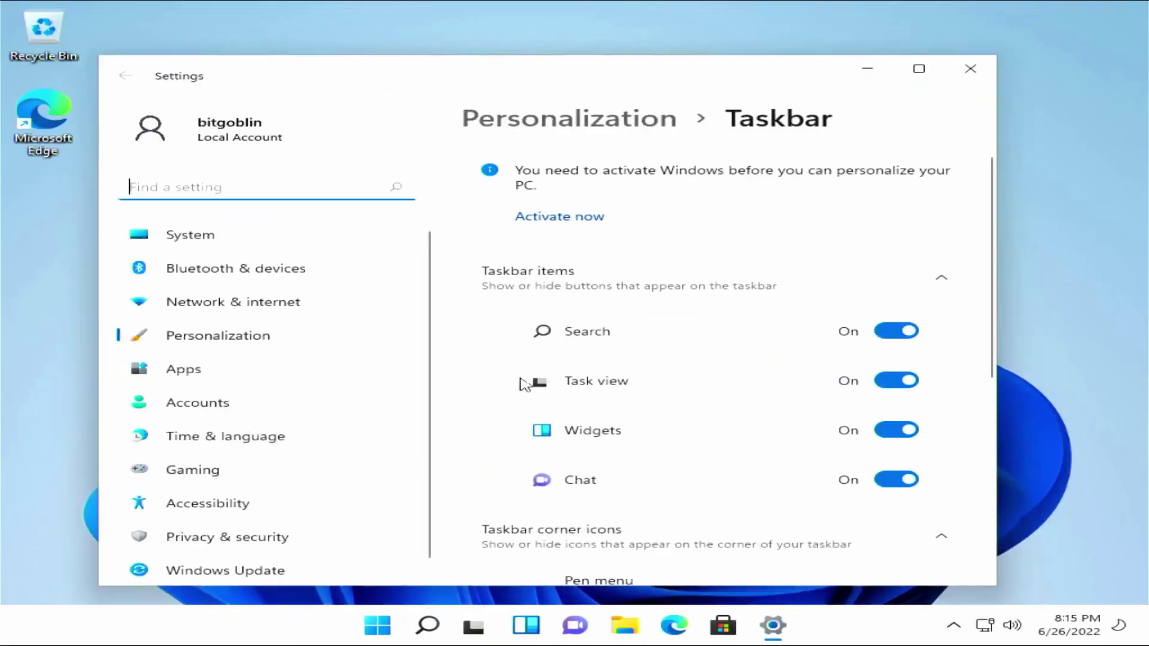
scroll(485, 311, "down", 3)
scroll(485, 311, "down", 2)
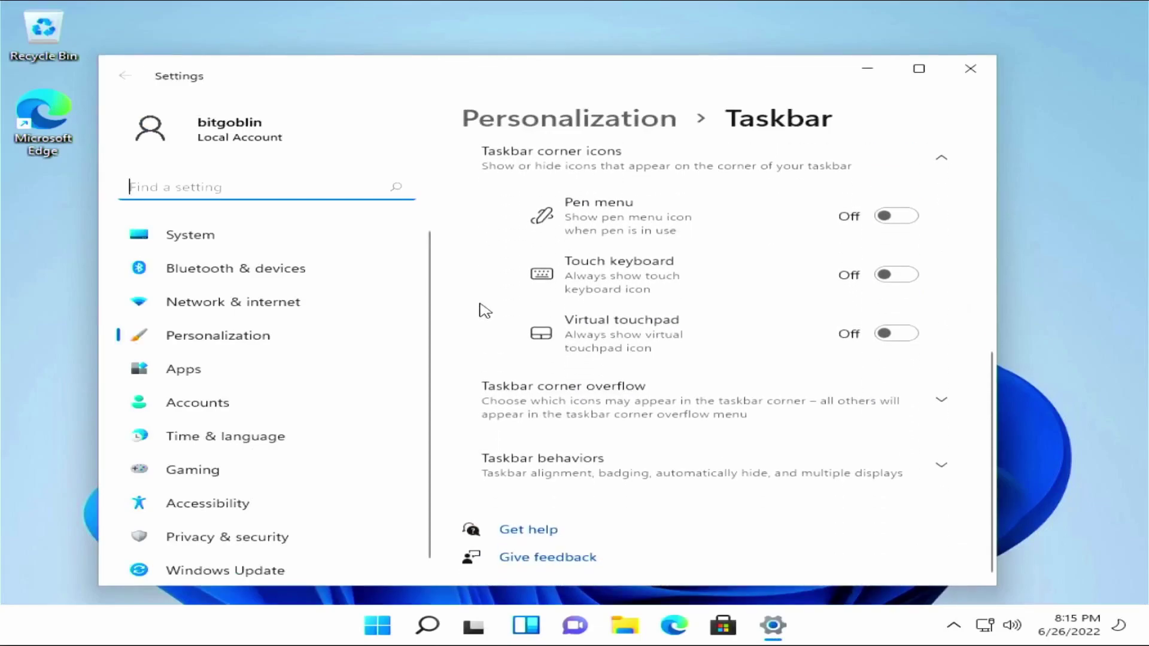
left_click(647, 466)
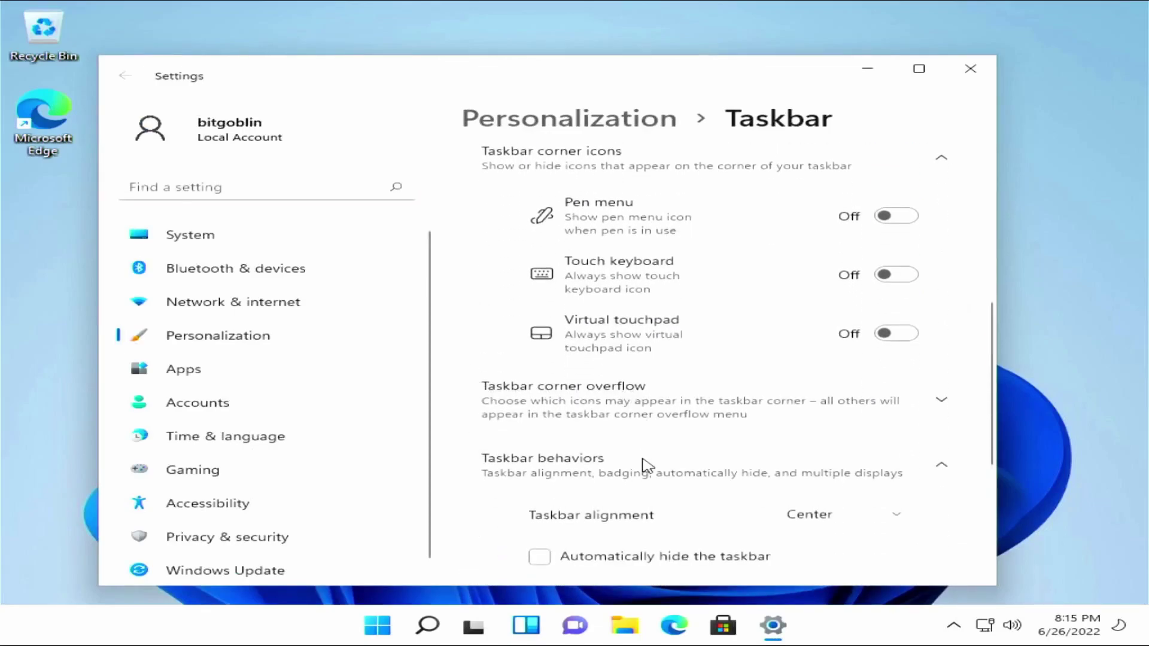
scroll(655, 457, "down", 3)
left_click(833, 386)
left_click(818, 355)
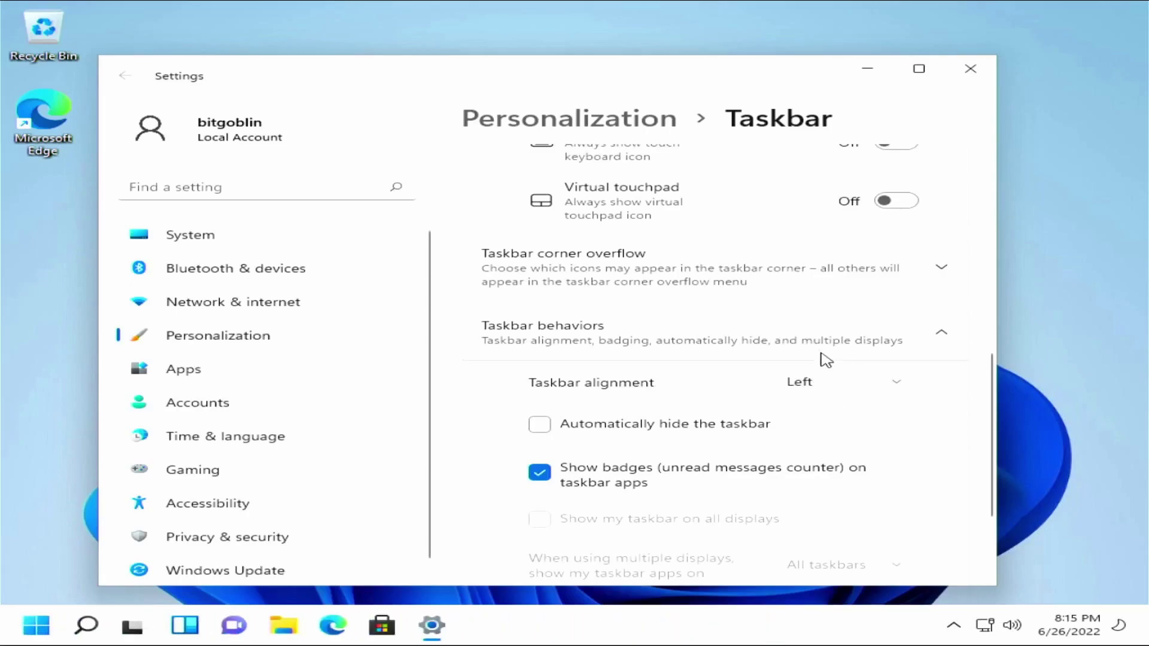
Reopen Settings from Start and show the Windows Update page with its pending updates.
left_click(968, 73)
left_click(36, 628)
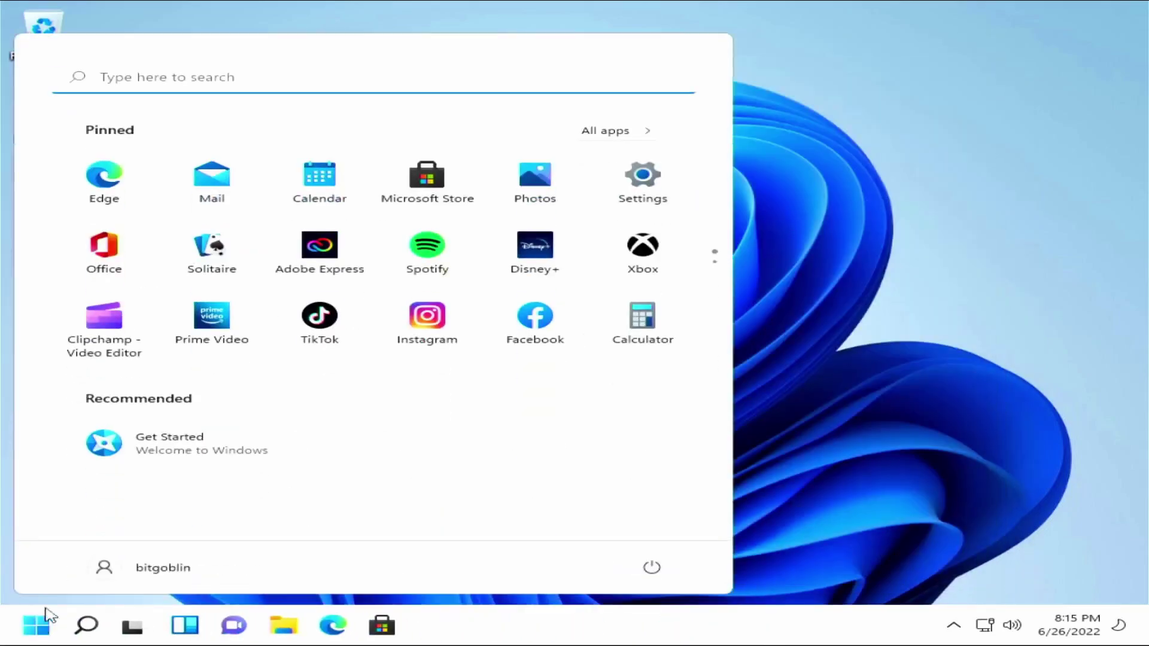
left_click(640, 210)
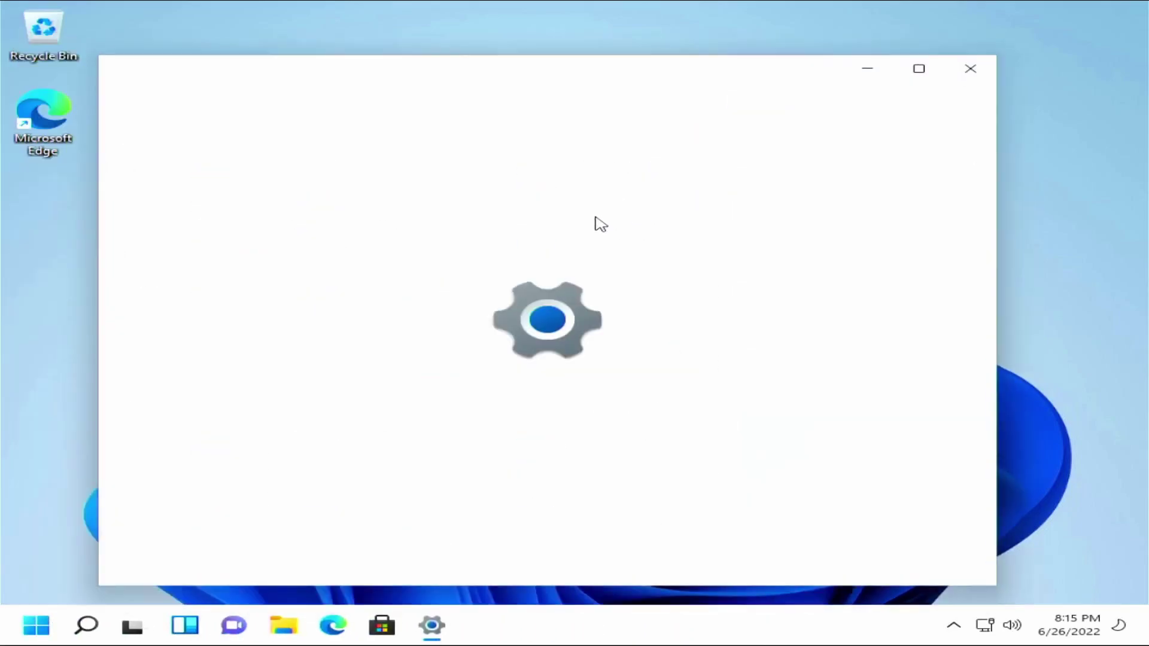
scroll(320, 356, "down", 1)
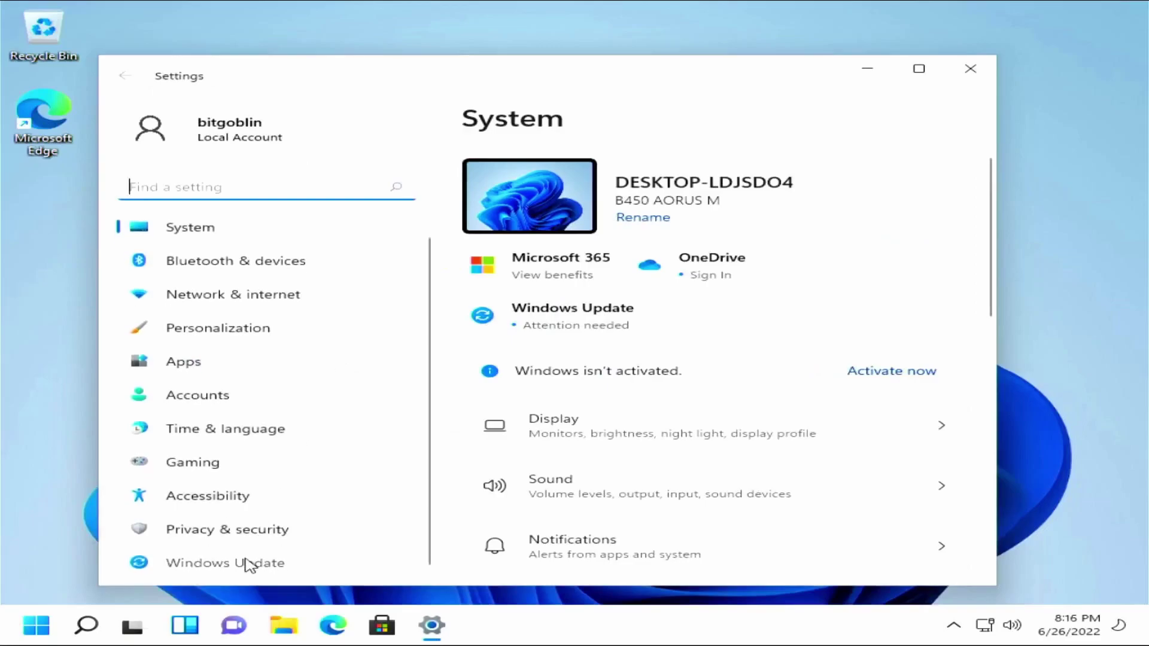
left_click(207, 560)
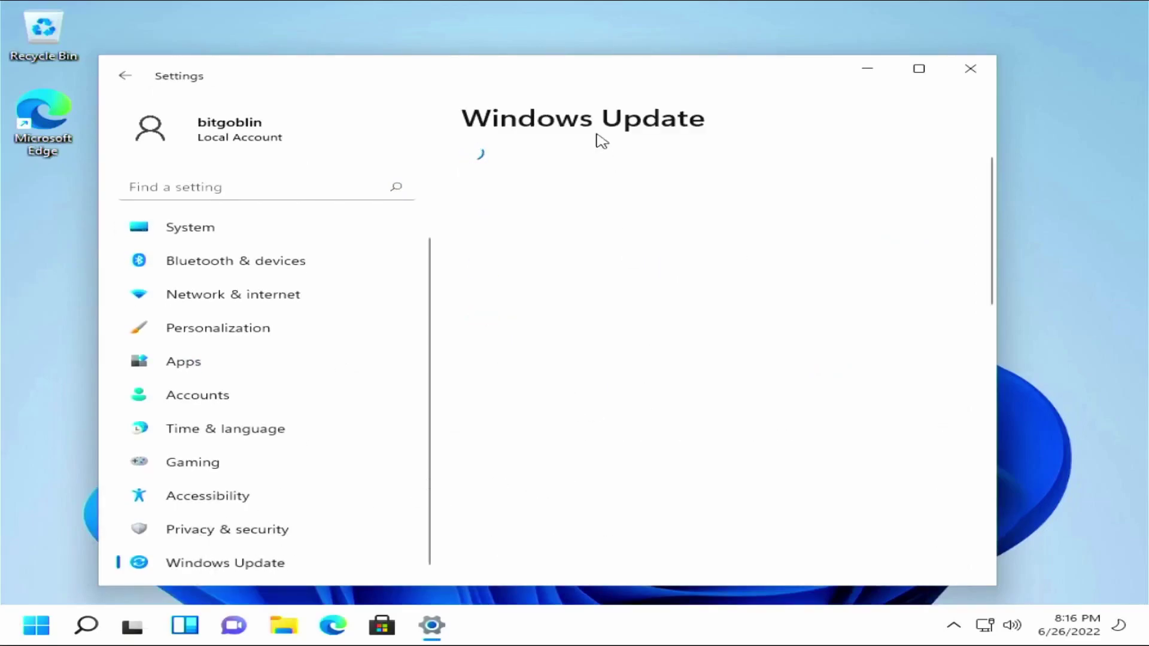
left_click_drag(572, 74, 584, 36)
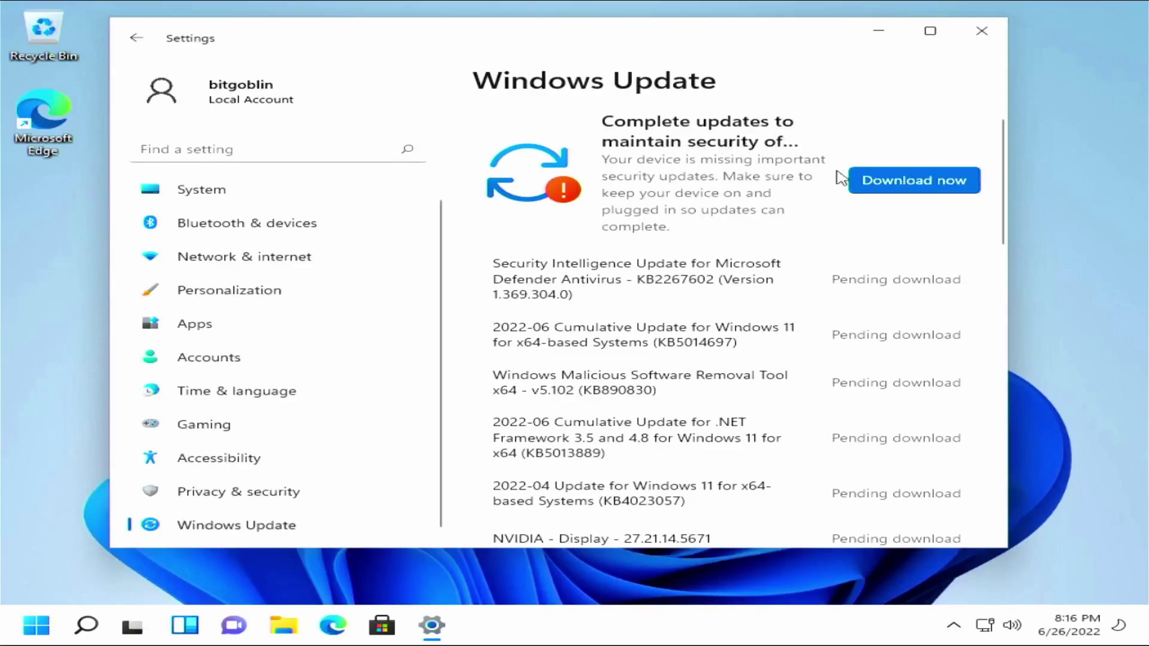
scroll(710, 351, "down", 1)
scroll(708, 347, "down", 3)
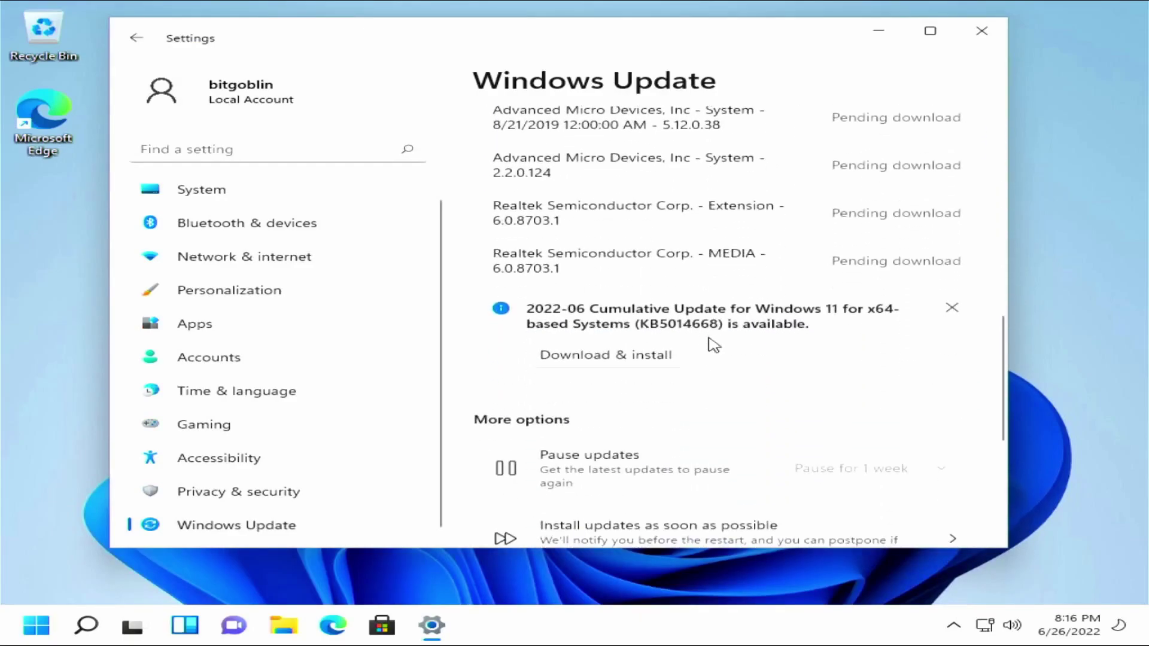